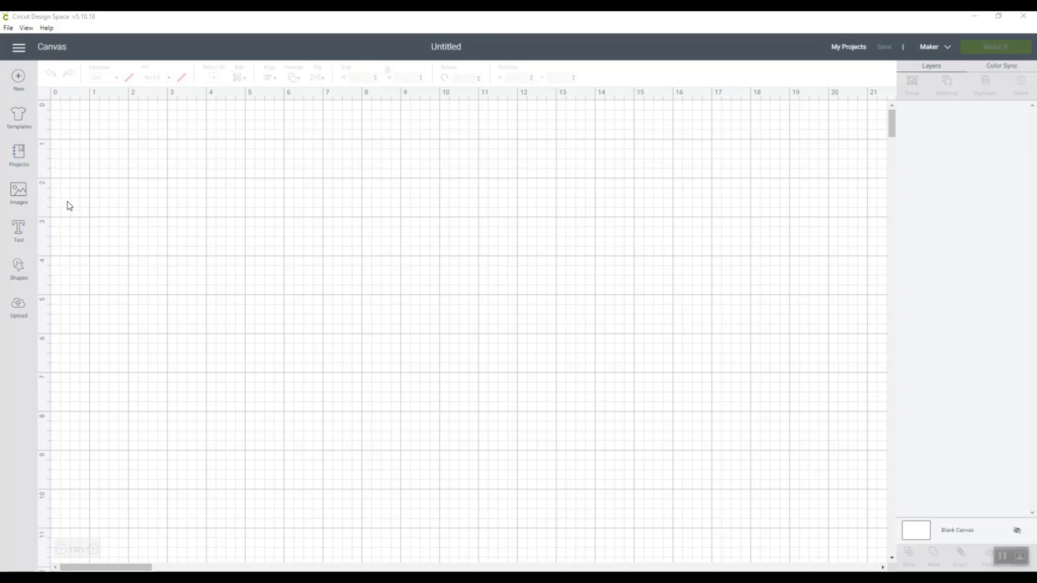
Open the saved Spotify project from the personal projects for customizing on the canvas
left_click(842, 48)
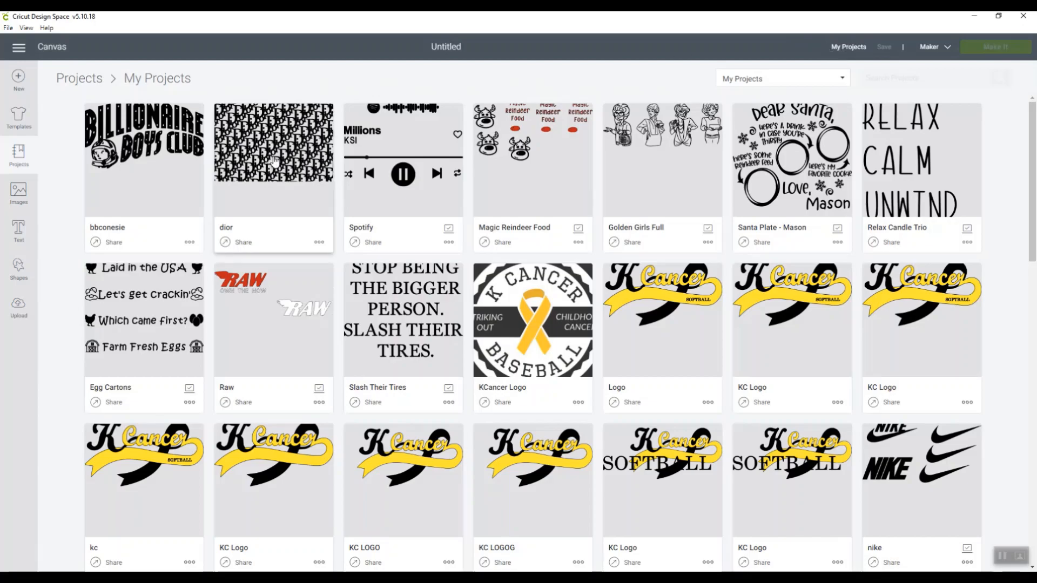
left_click(383, 145)
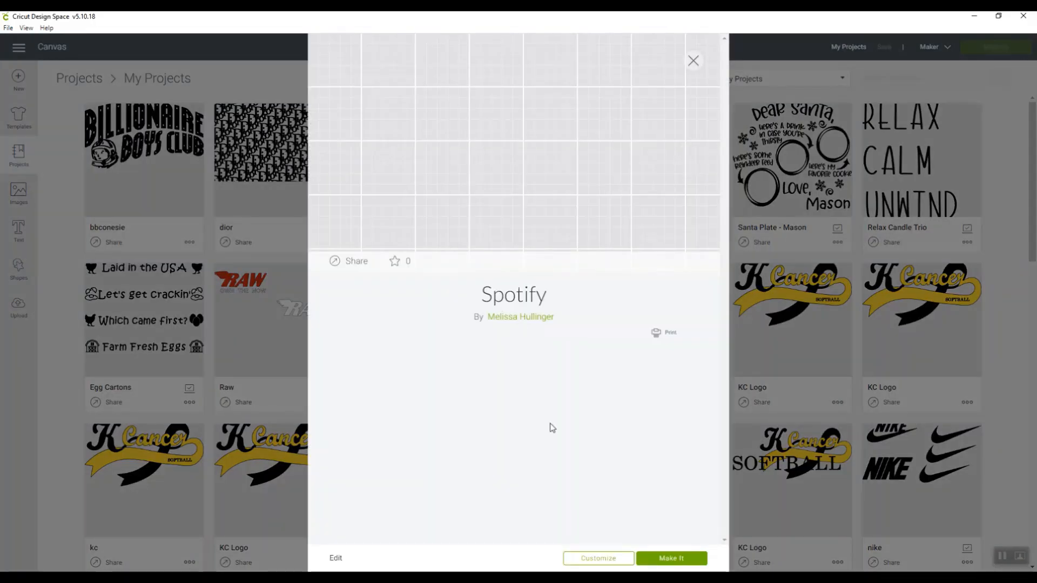
left_click(613, 559)
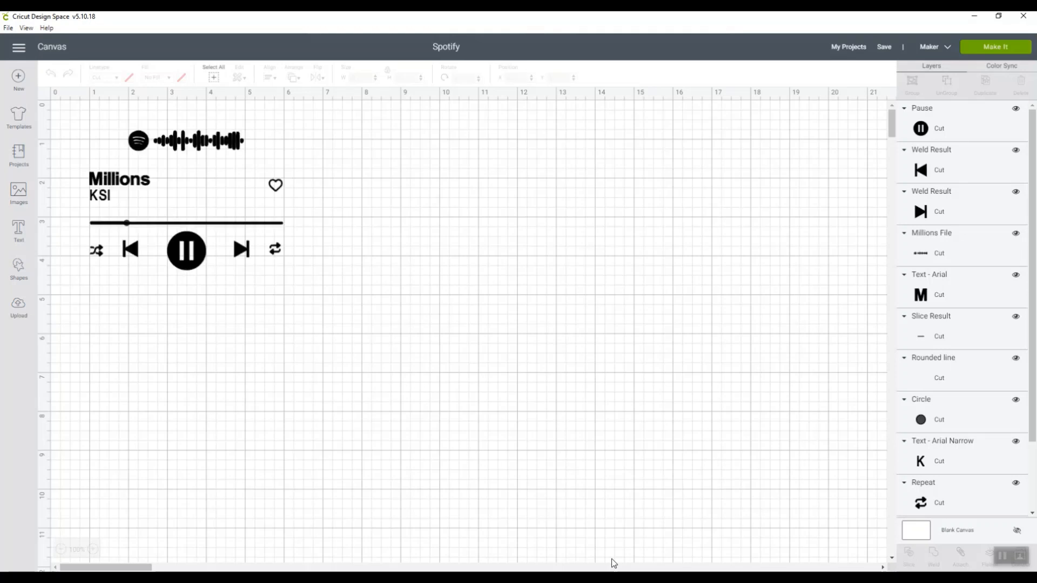
Find the music player graphic with the play button among all uploaded images and insert it on the canvas
left_click(19, 313)
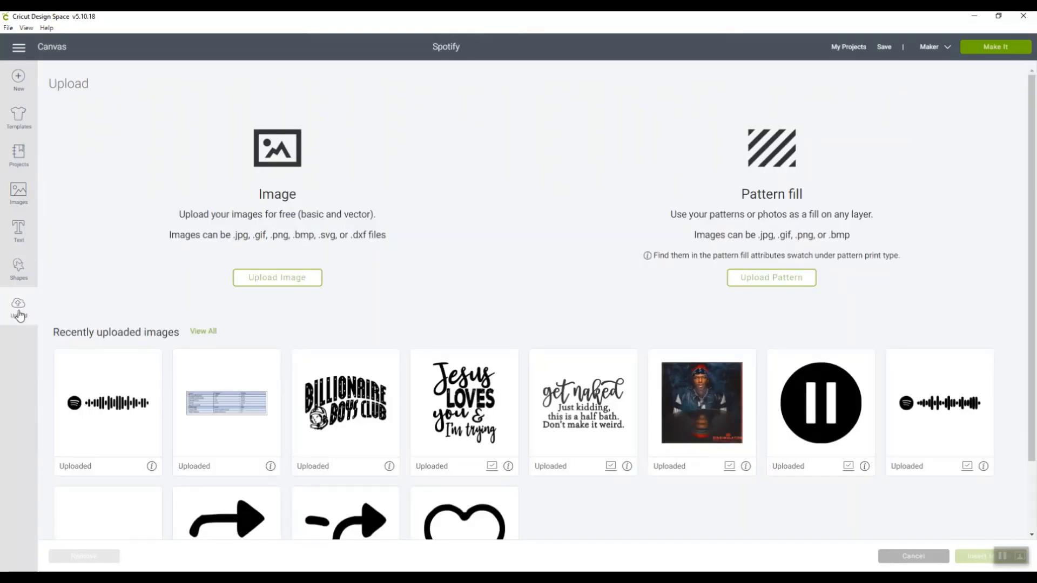
left_click(197, 332)
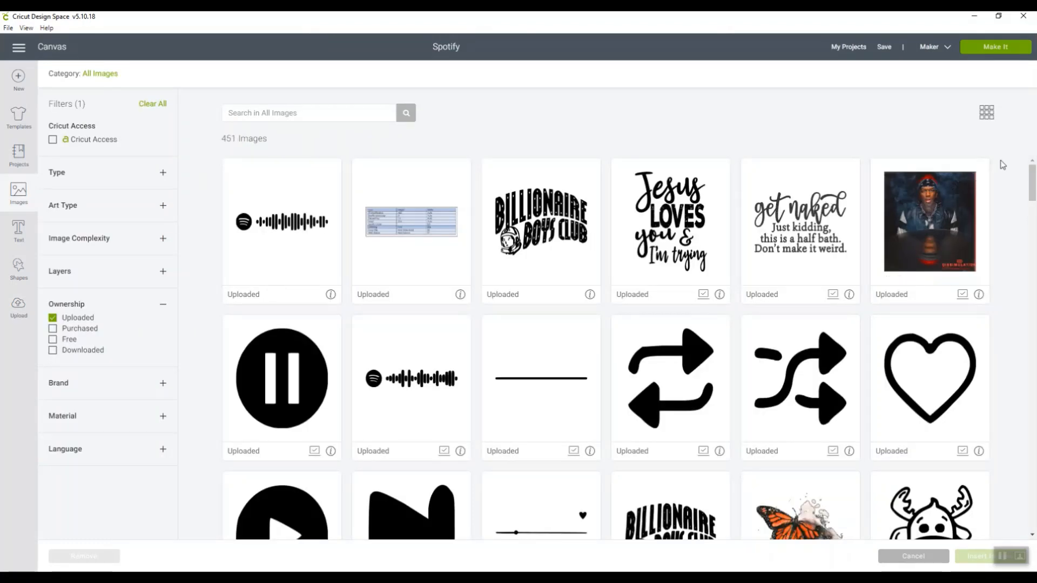
left_click_drag(1033, 182, 1035, 205)
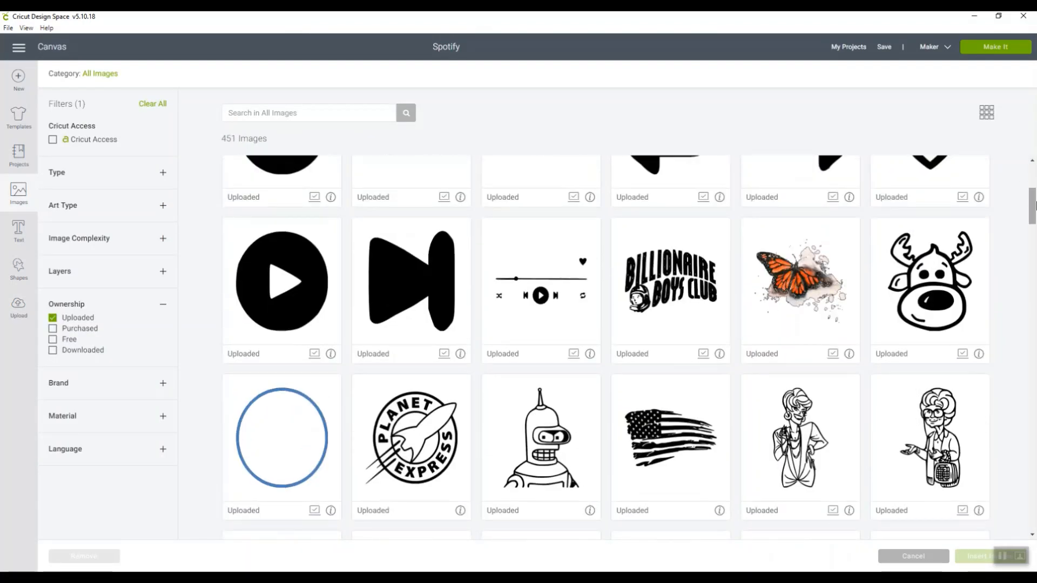
left_click(573, 318)
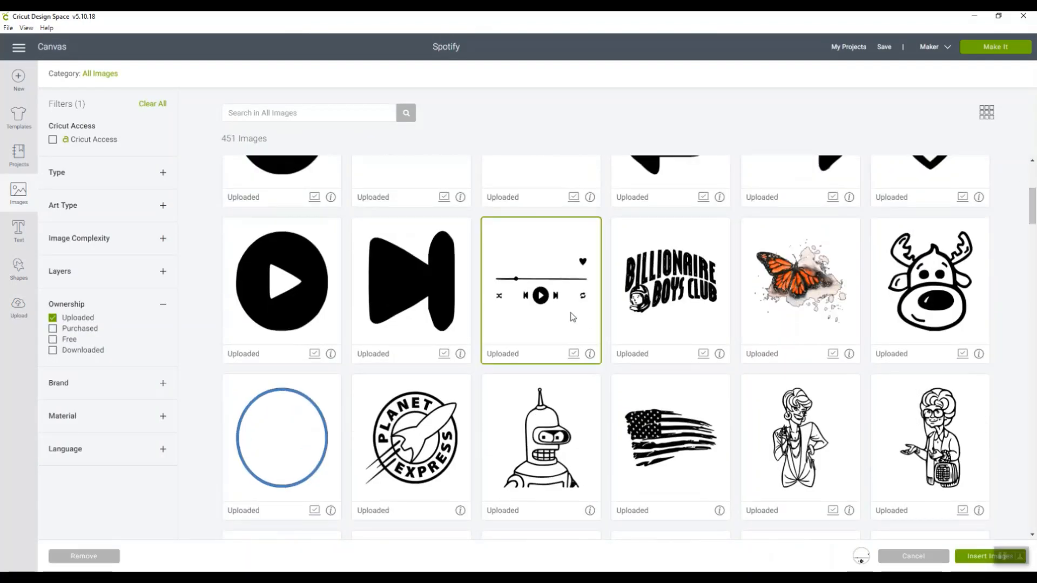
left_click(975, 557)
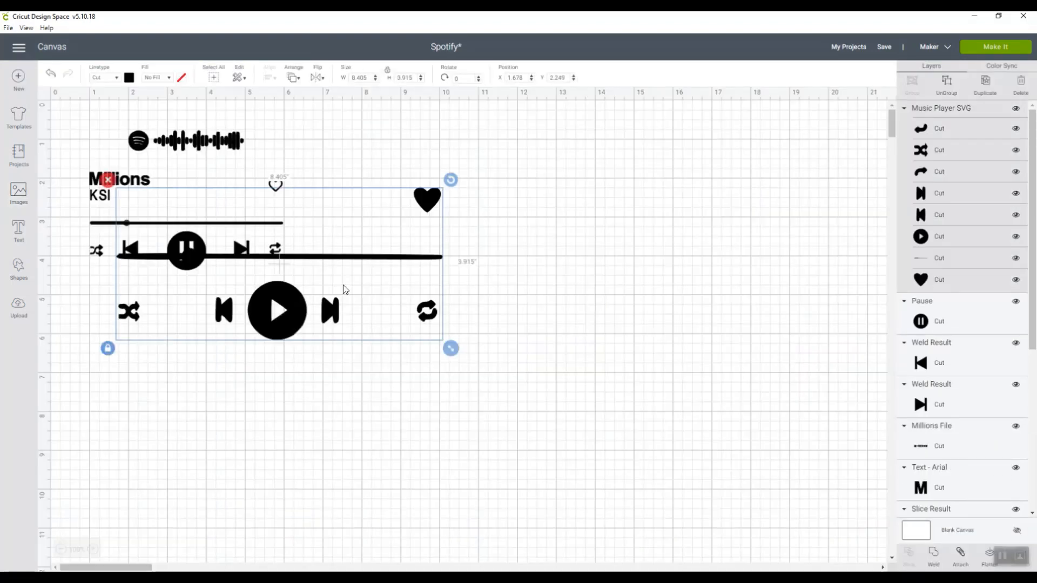
Move the inserted music player graphic beside the existing Spotify design and delete it
left_click_drag(279, 271, 559, 250)
left_click_drag(276, 271, 390, 272)
left_click_drag(321, 257, 594, 220)
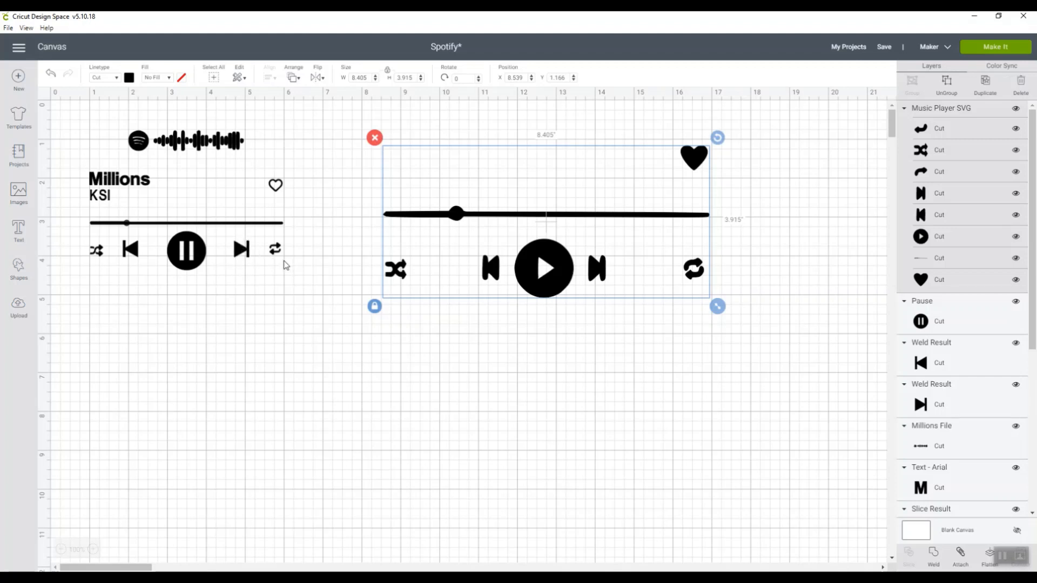
left_click(377, 140)
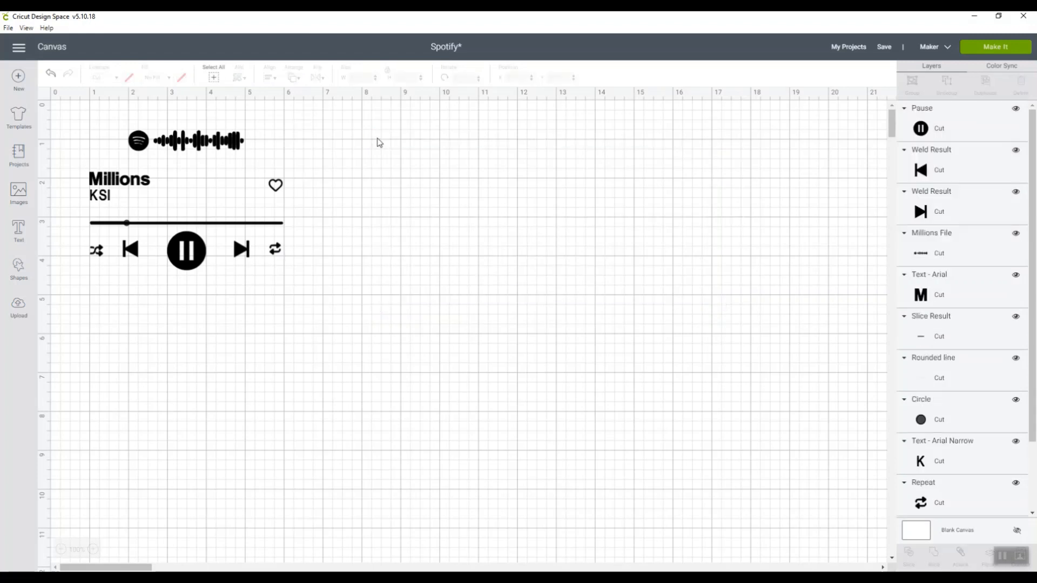
Insert the recently uploaded Spotify Pane Sizes chart image on the canvas
left_click(19, 311)
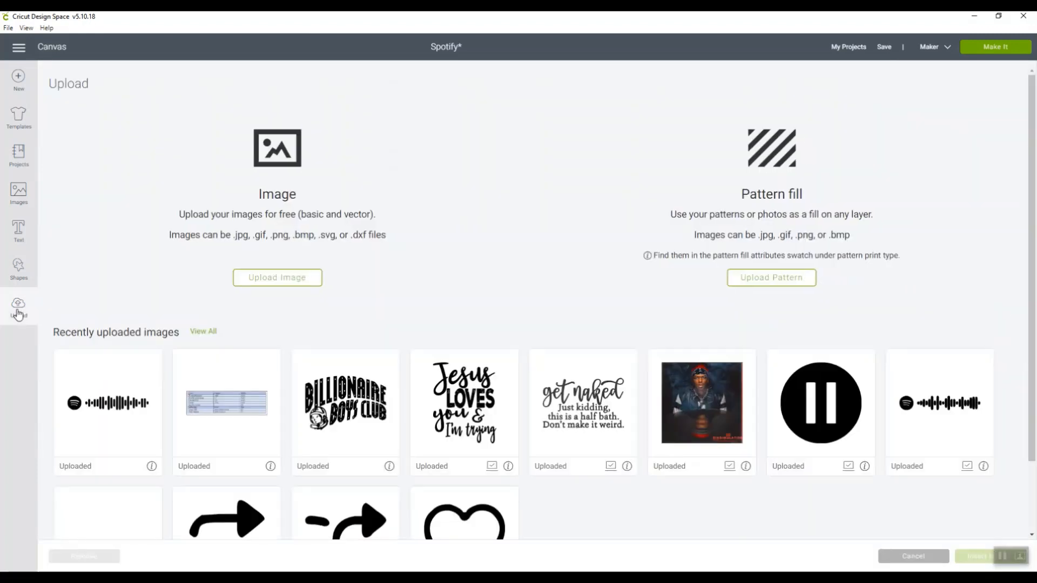
left_click(187, 387)
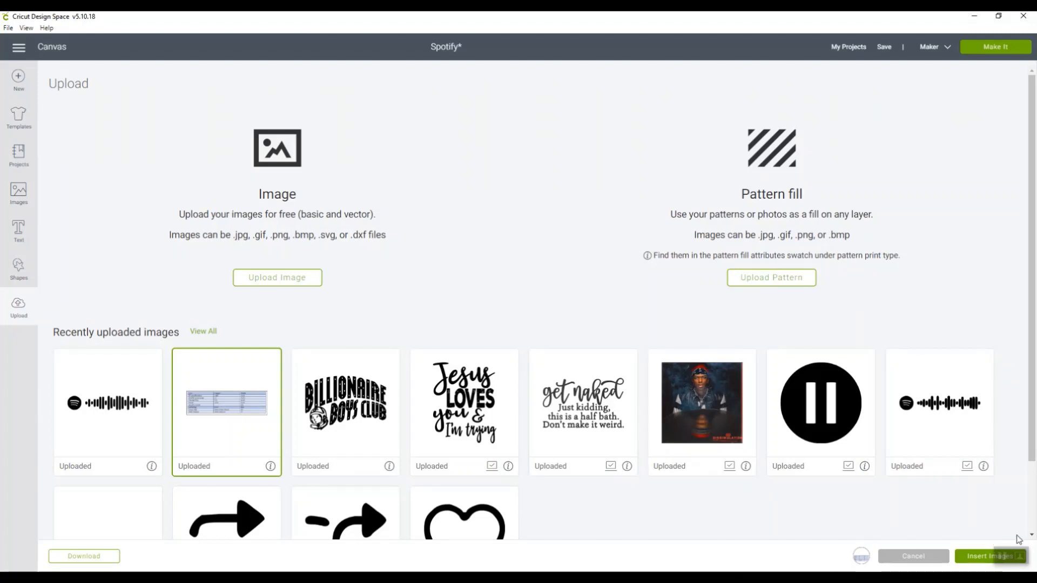
left_click(988, 556)
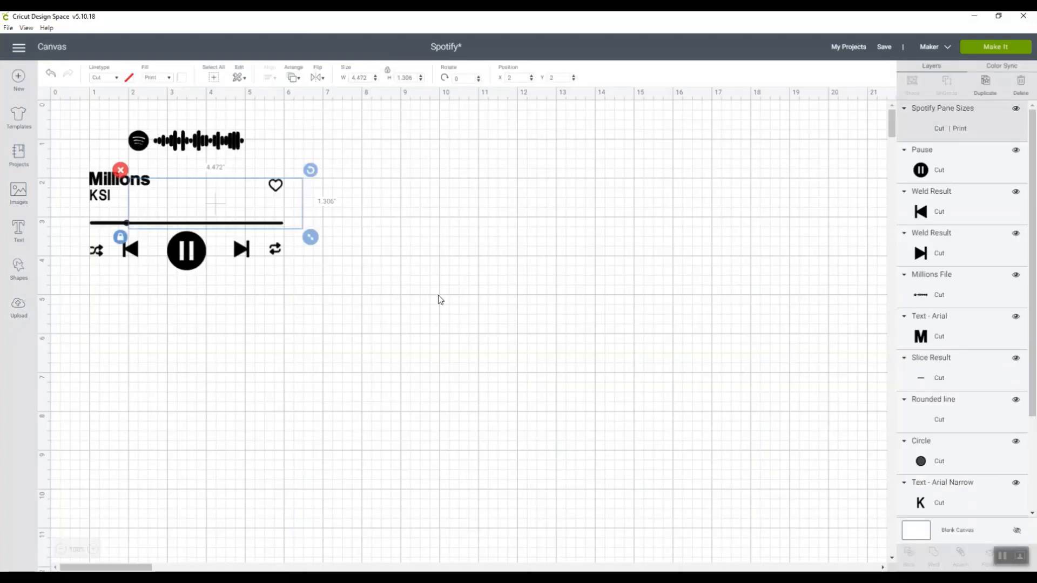
Enlarge the size chart to about 6.75 inches wide and place it near the canvas's top edge around the 14-inch mark
left_click_drag(188, 198, 690, 208)
left_click_drag(802, 243, 888, 329)
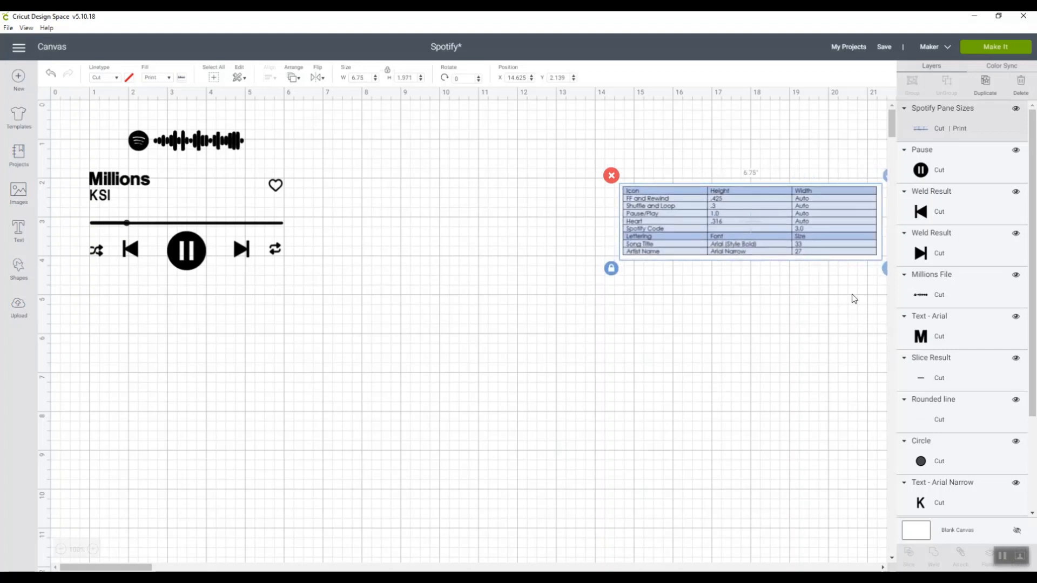
left_click_drag(766, 225, 757, 158)
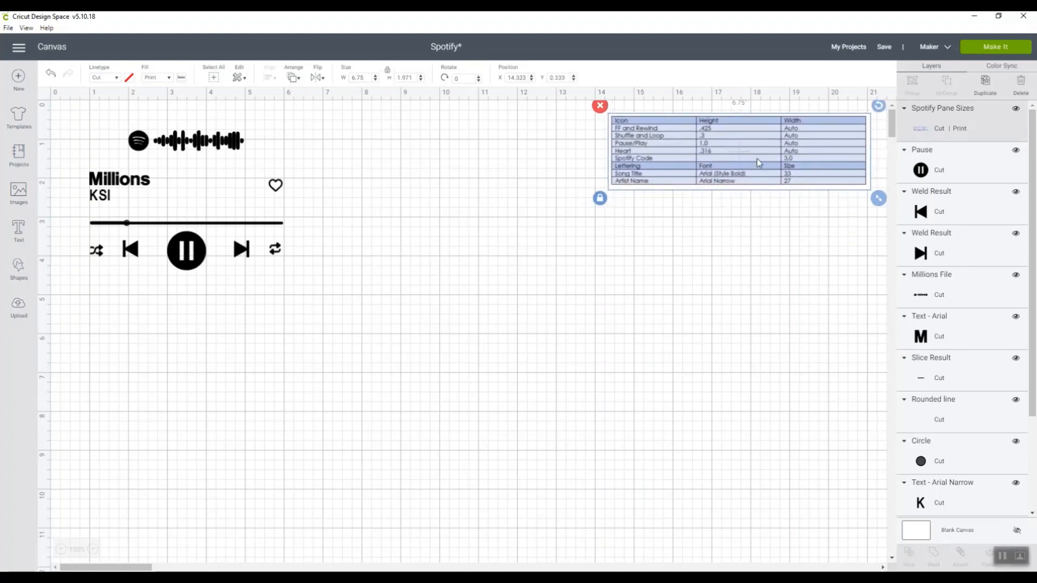
Insert the recently uploaded pause icon and move it to the right of the existing Spotify design
left_click(19, 312)
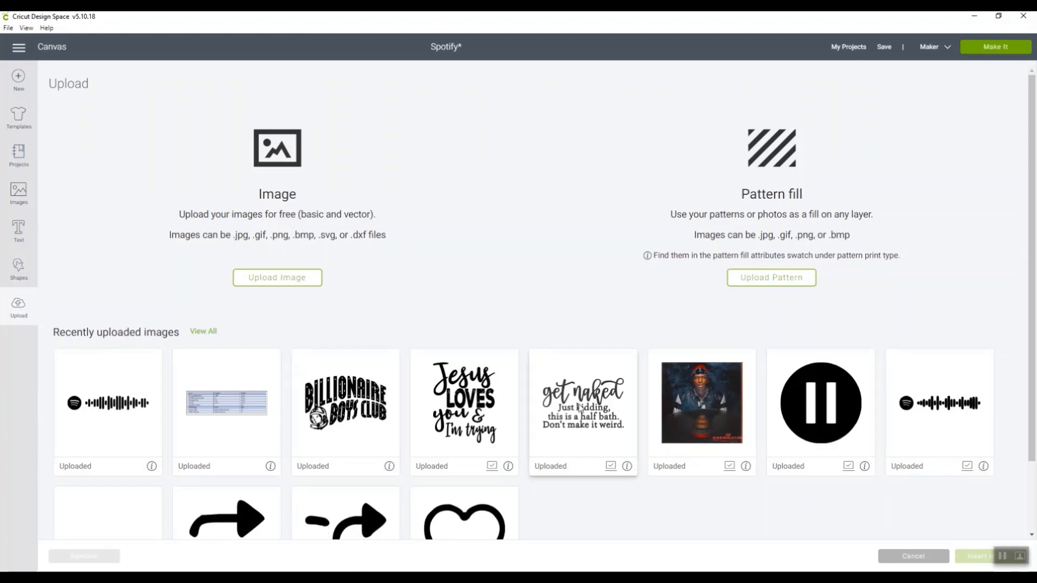
left_click(820, 408)
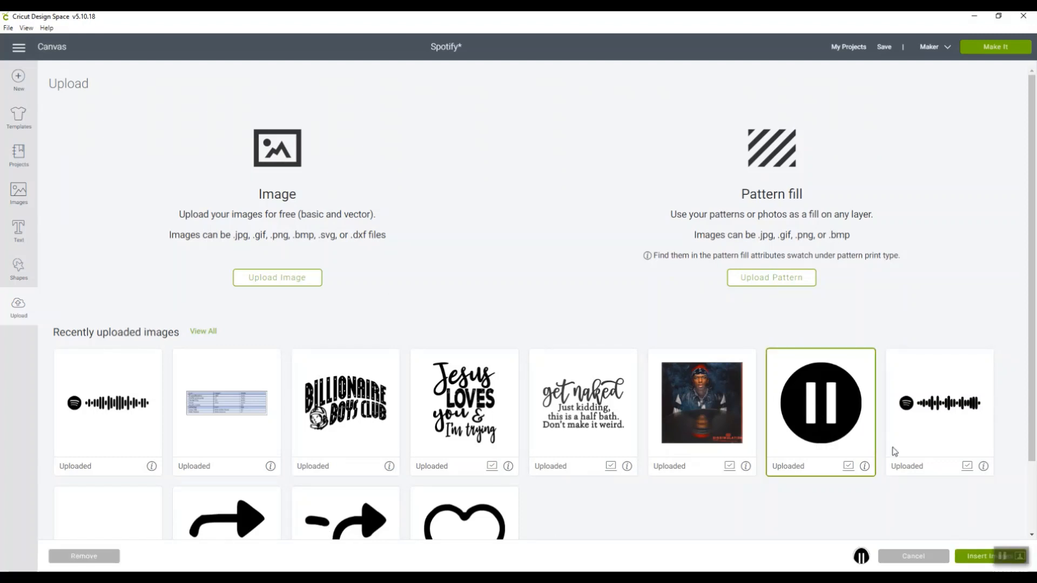
left_click(972, 558)
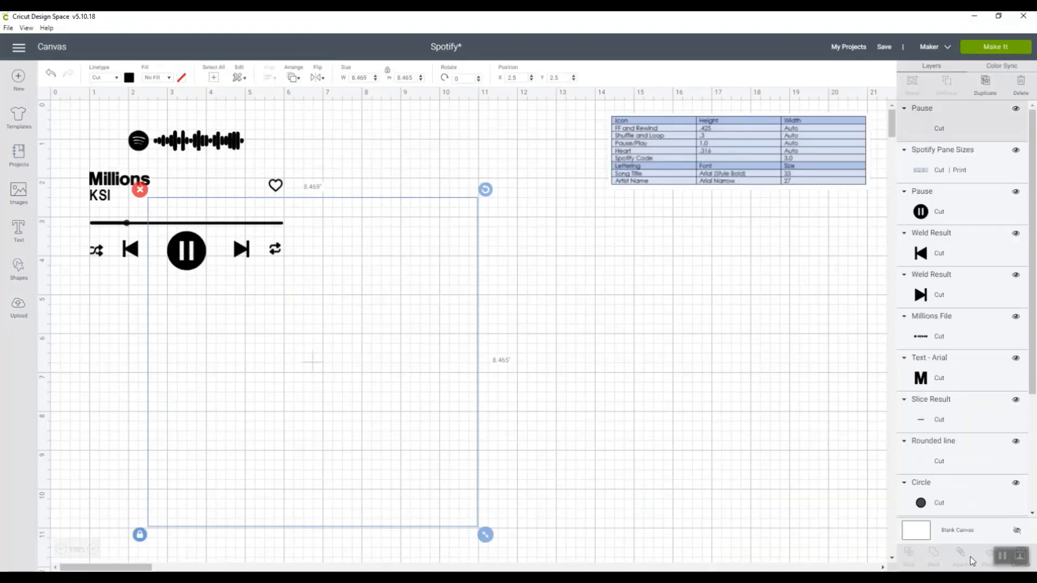
left_click_drag(344, 383, 522, 402)
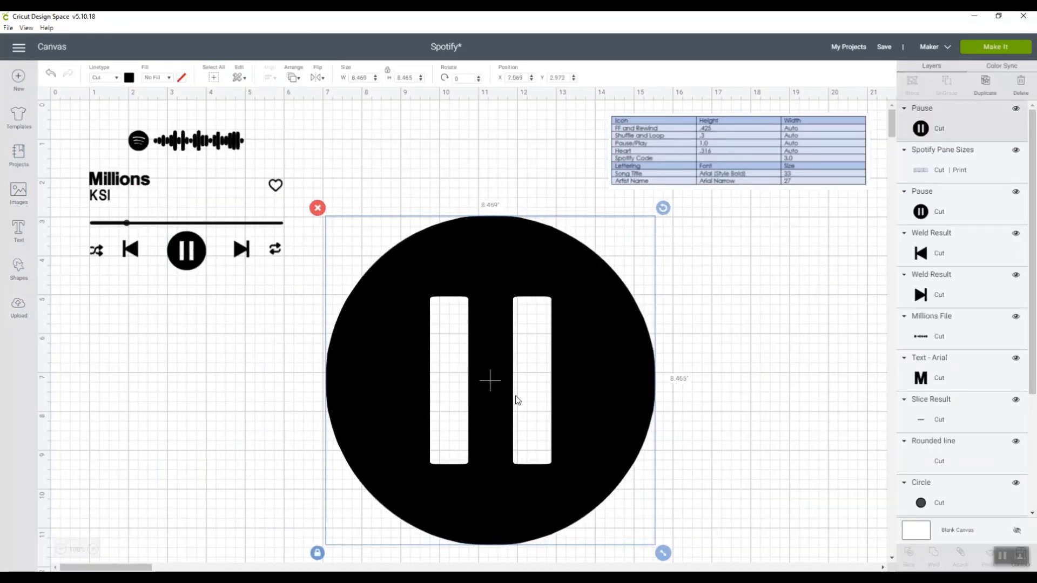
Set the new pause icon's width to 1 inch and move it to about the 11-inch mark
left_click_drag(371, 78, 342, 80)
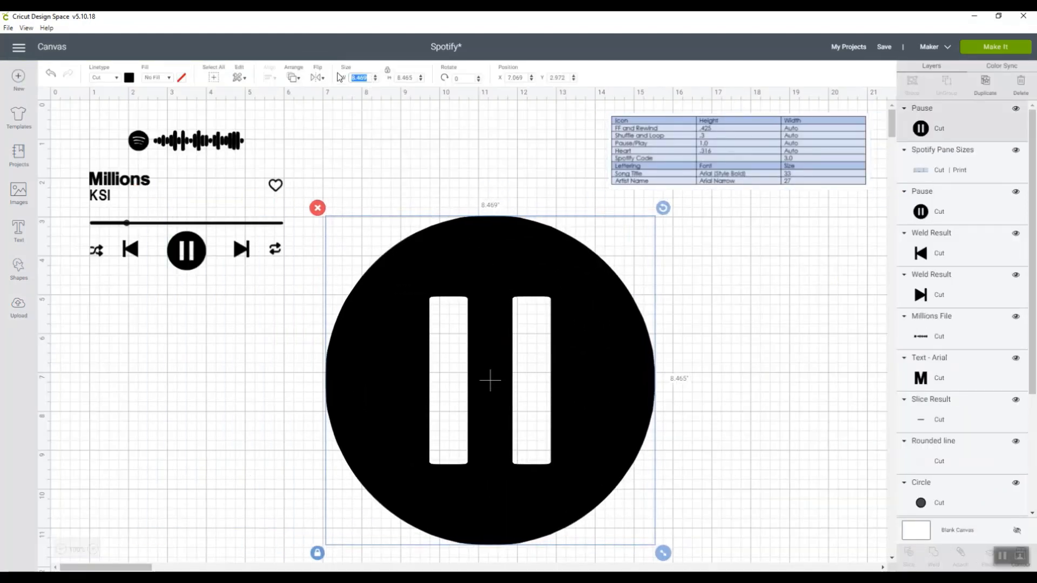
type("1")
key("Return")
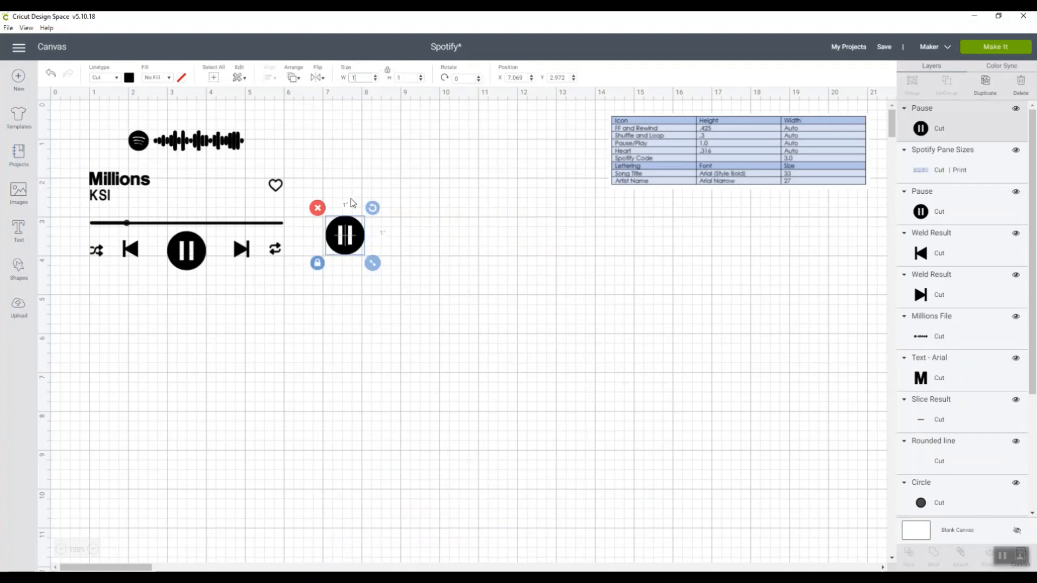
left_click_drag(350, 236, 510, 242)
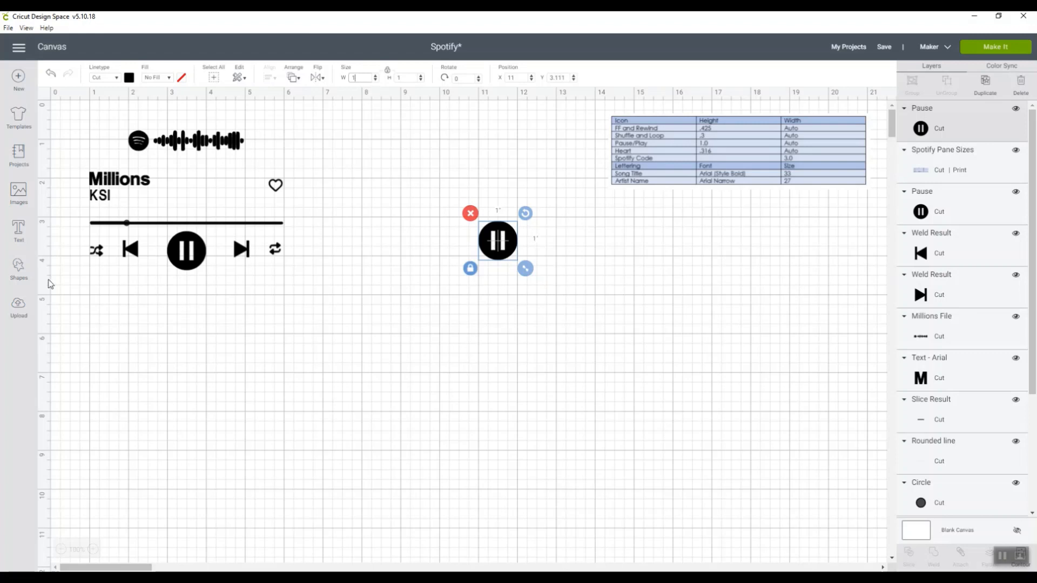
Add a triangle shape below the new pause icon and rotate it about 90° clockwise so it points right
left_click(19, 268)
left_click(48, 235)
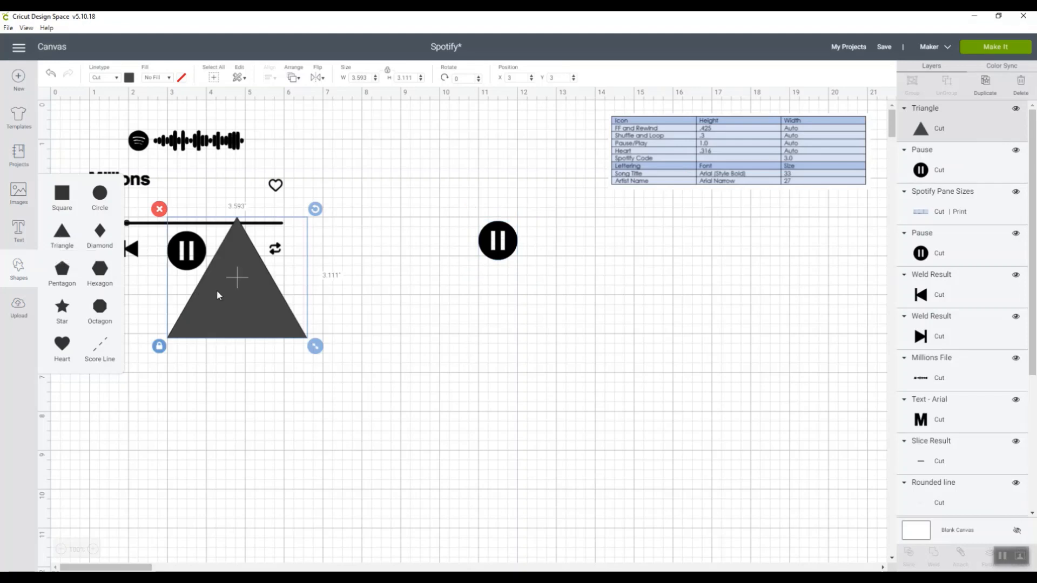
left_click_drag(240, 283, 419, 355)
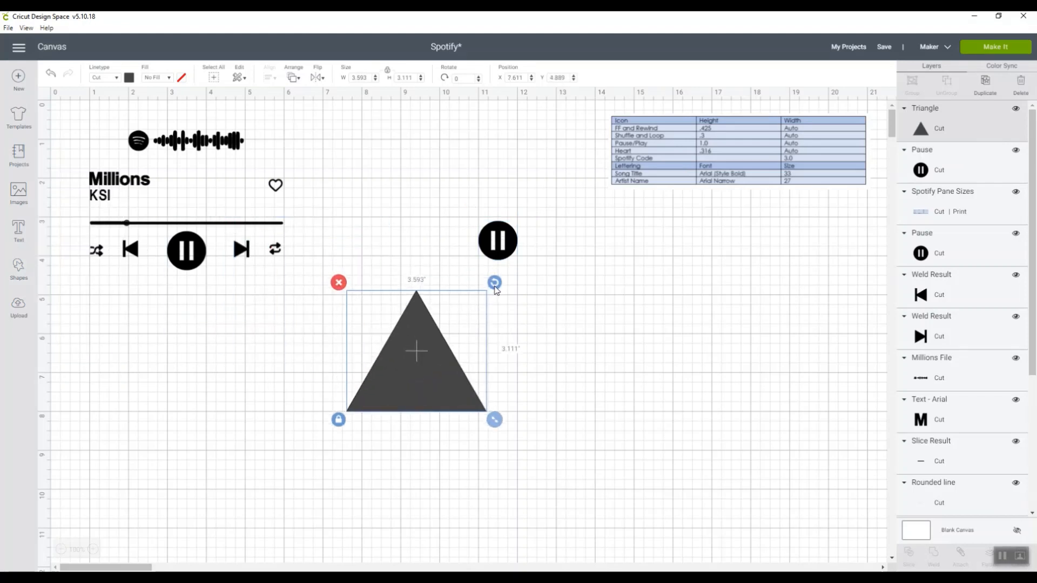
left_click_drag(493, 283, 485, 432)
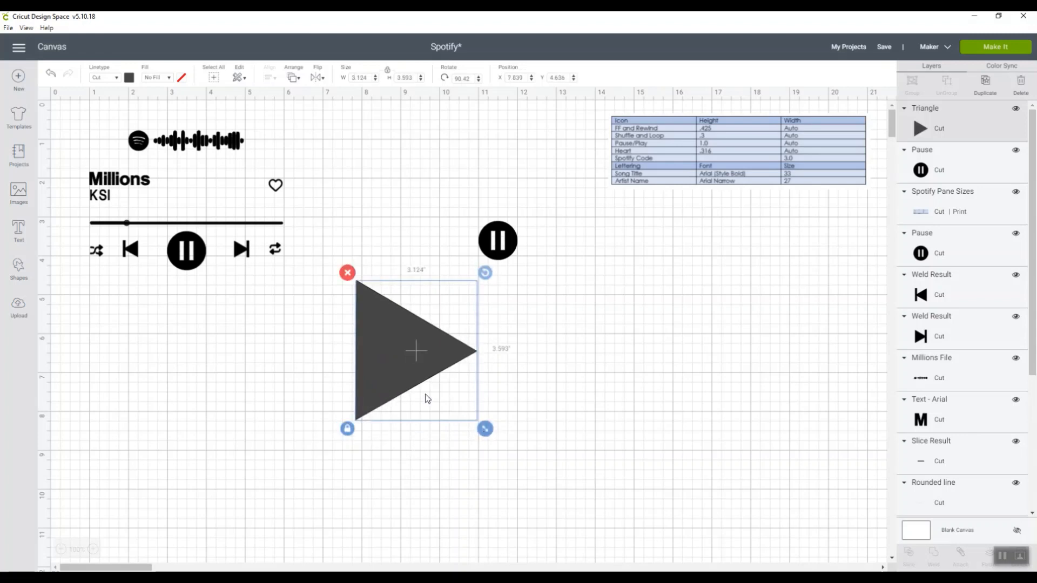
Add a square to the right of the triangle and reshape it, proportions unlocked, into a bar about 0.29 × 4.01 inches
left_click(20, 276)
left_click(61, 200)
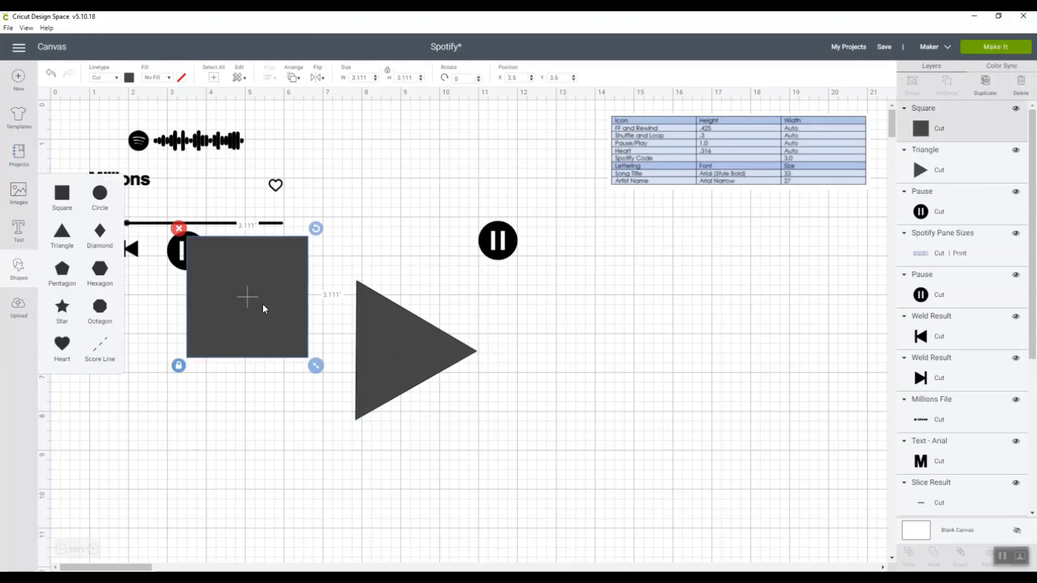
left_click_drag(275, 310, 595, 362)
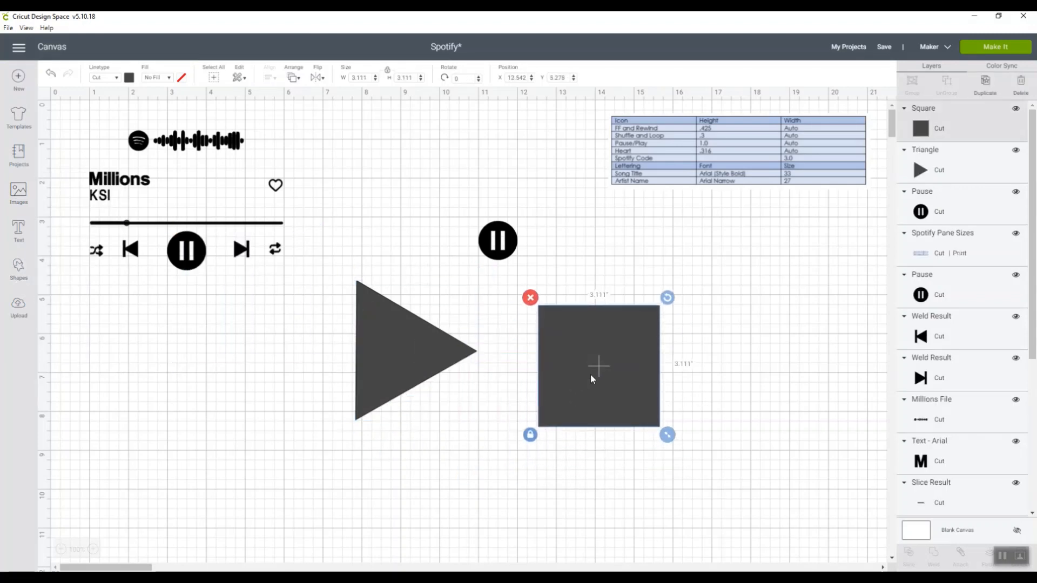
left_click(530, 439)
left_click_drag(667, 436, 558, 470)
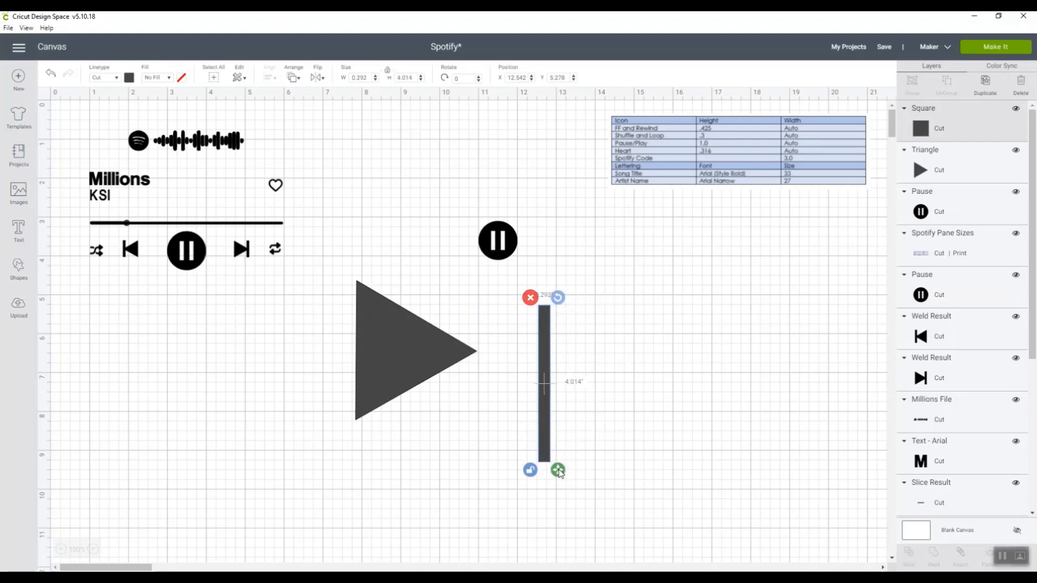
Fit the bar against the triangle's tip, shortened to the triangle's height, and weld the two shapes together
left_click_drag(546, 431, 477, 406)
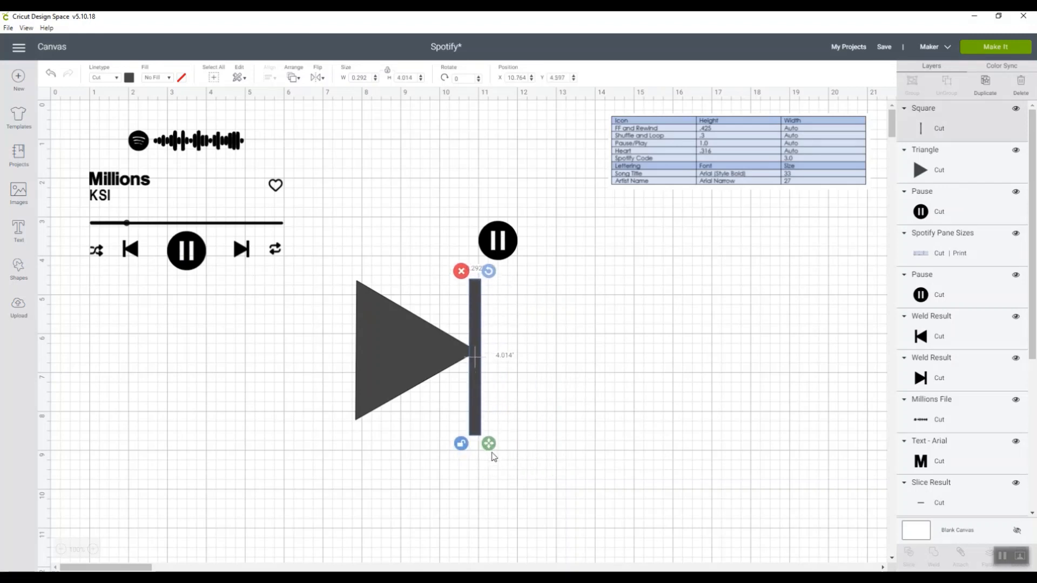
left_click_drag(488, 443, 339, 275)
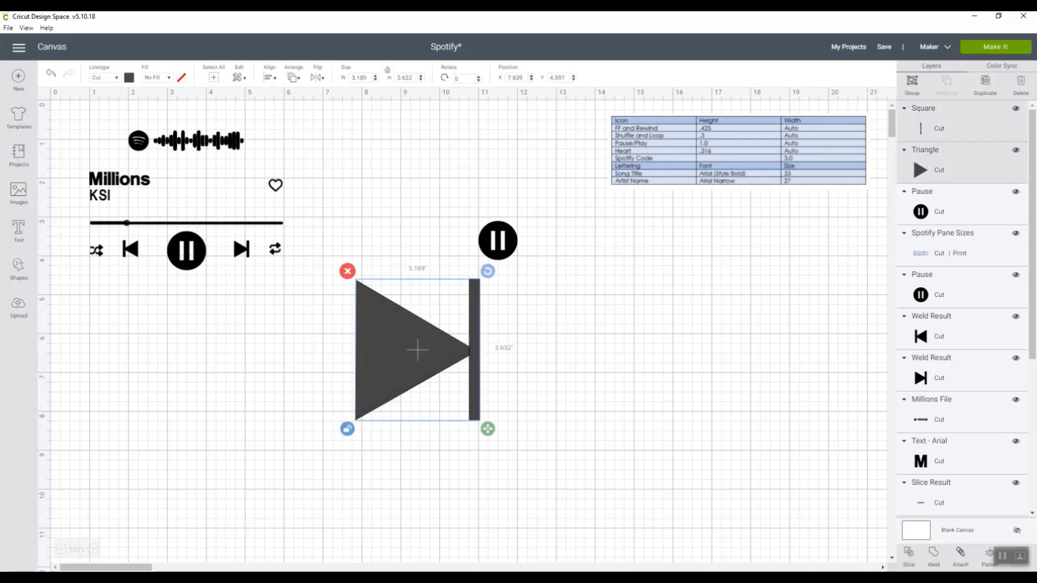
left_click(930, 551)
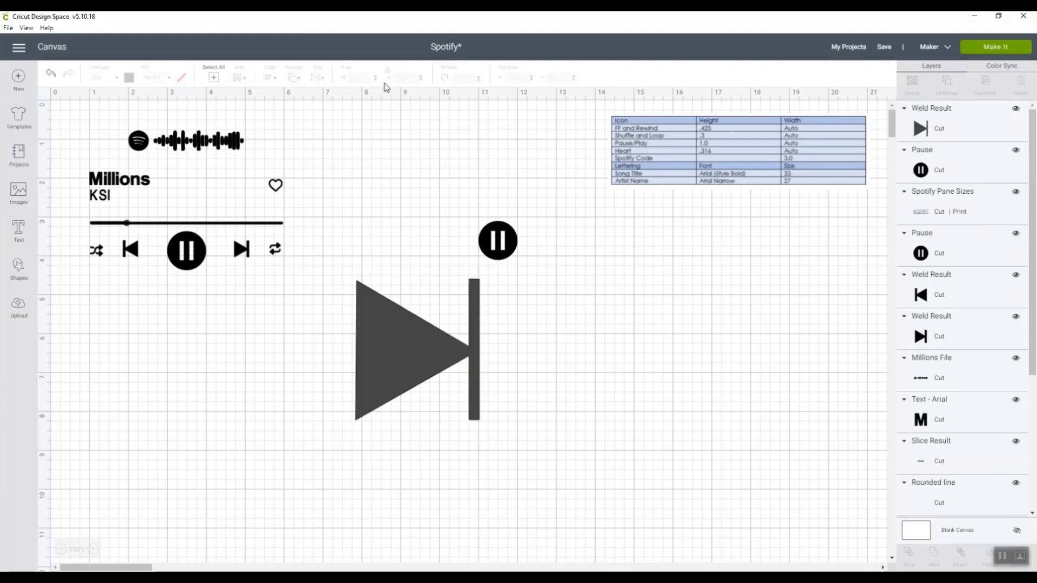
Set the welded skip-forward icon's height to 0.425 inches and move it below the new pause icon
left_click(406, 324)
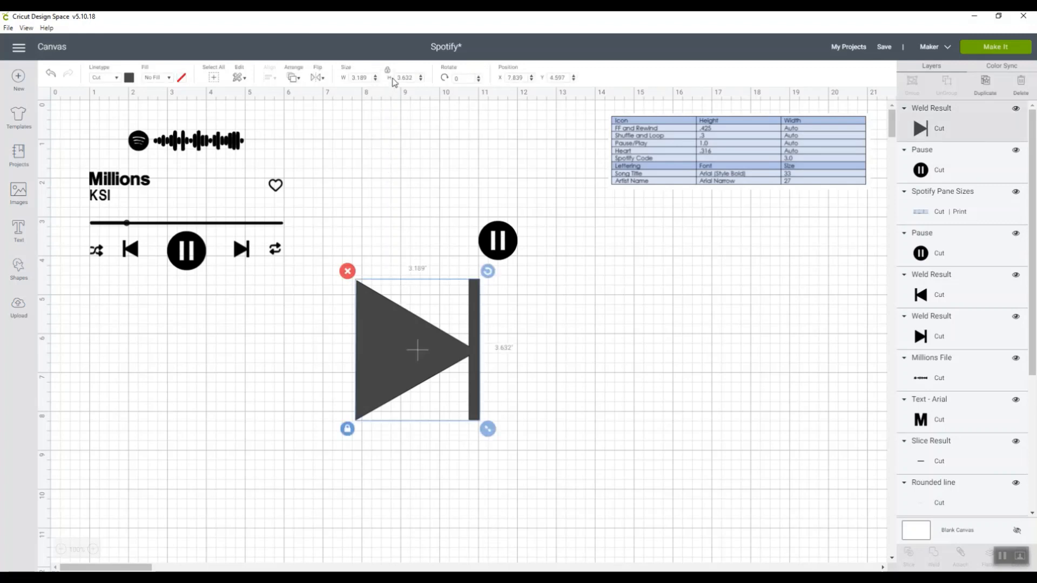
left_click_drag(412, 77, 397, 78)
key("BackSpace")
type(".425")
key("Return")
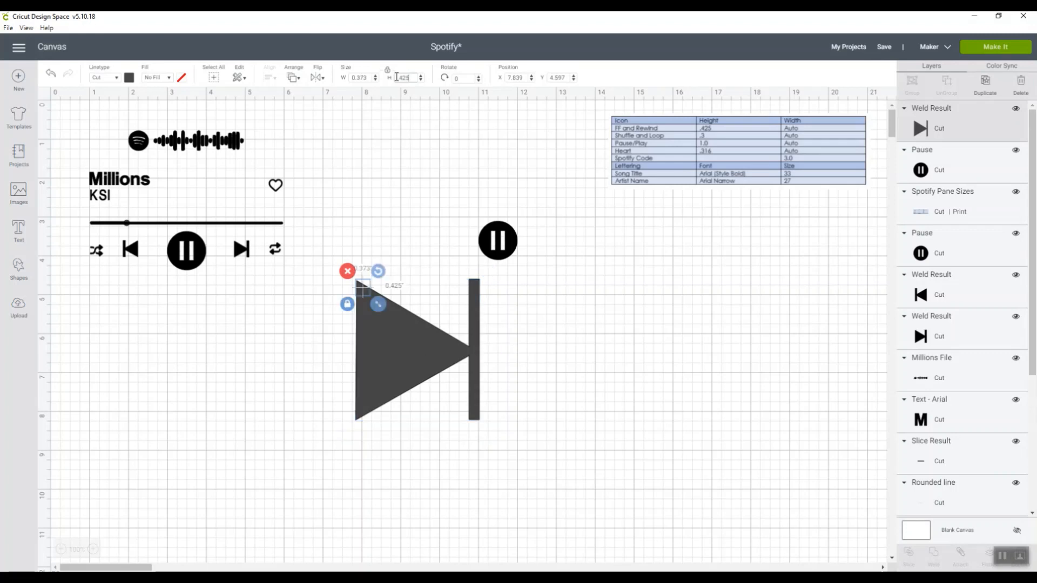
left_click_drag(362, 291, 493, 346)
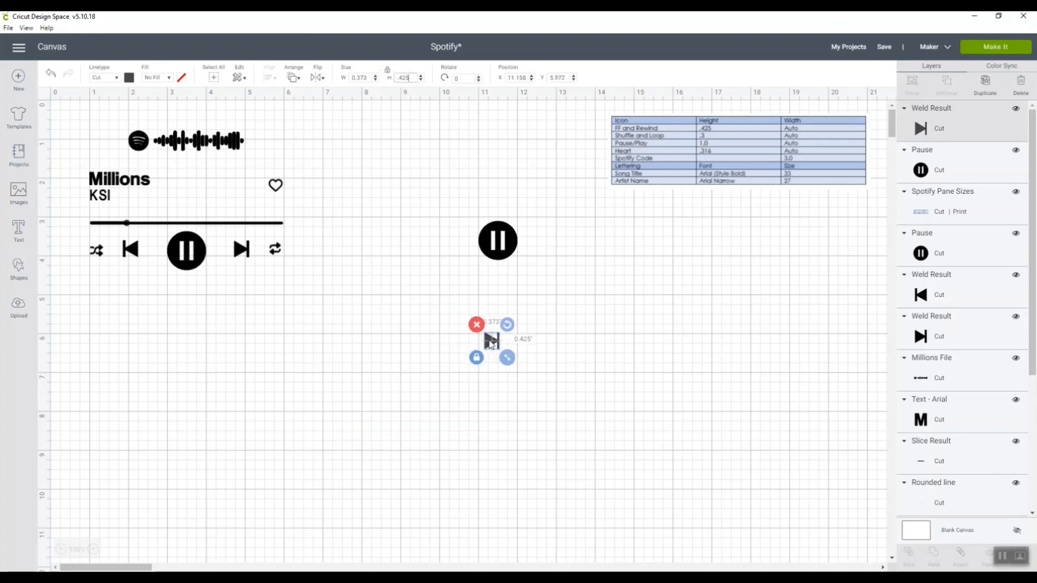
Duplicate the small skip-forward icon, place the copy beside the original and flip it horizontally into a rewind icon
left_click(512, 348)
left_click(493, 345)
key("ctrl+d")
left_click_drag(507, 359, 440, 340)
left_click(321, 79)
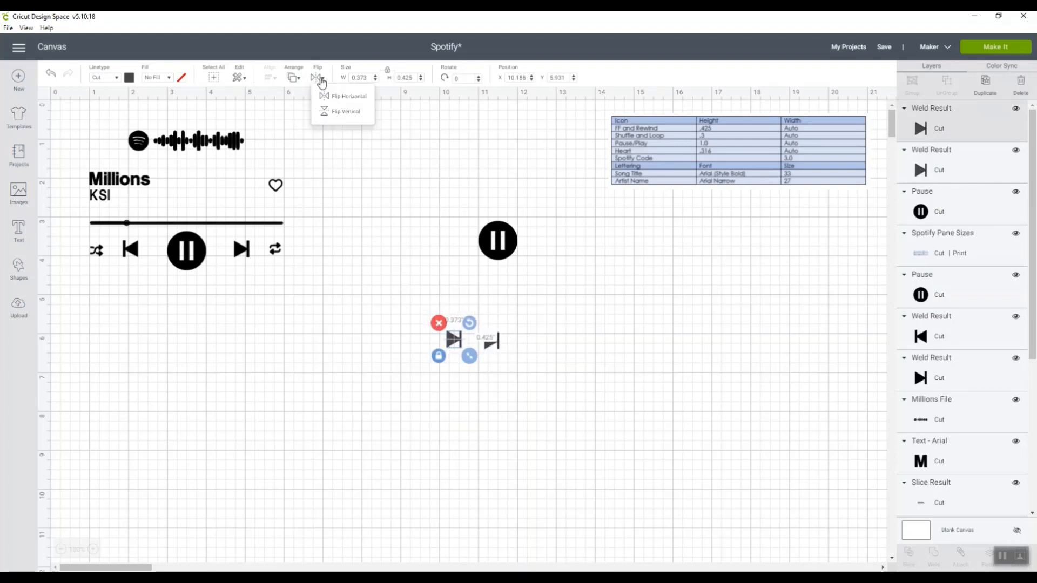
left_click(321, 98)
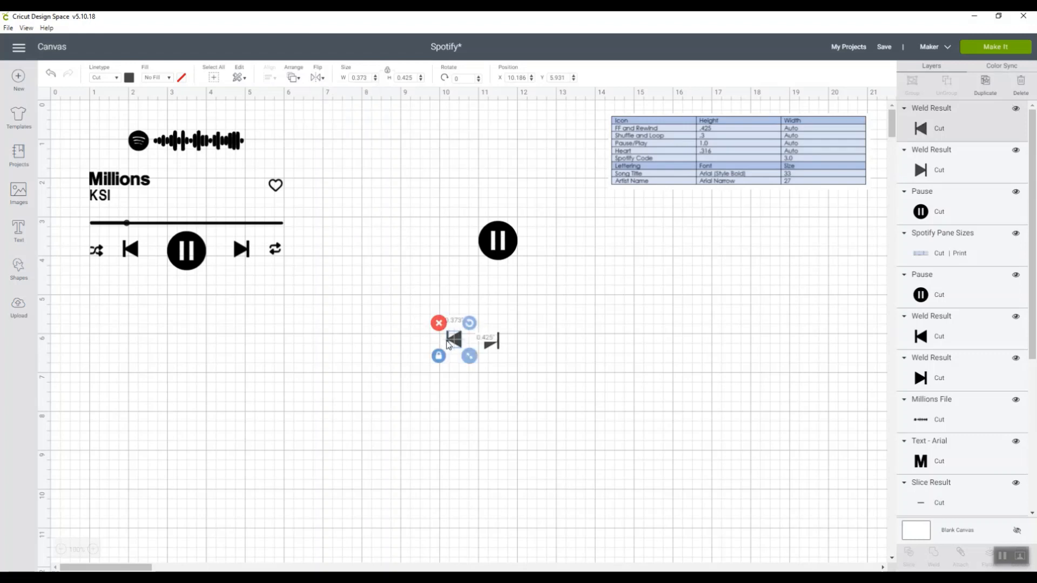
Place the new rewind icon left of the new pause icon and the skip-forward icon right of it
left_click_drag(448, 344, 446, 245)
left_click_drag(491, 342, 544, 244)
right_click(544, 245)
left_click(523, 339)
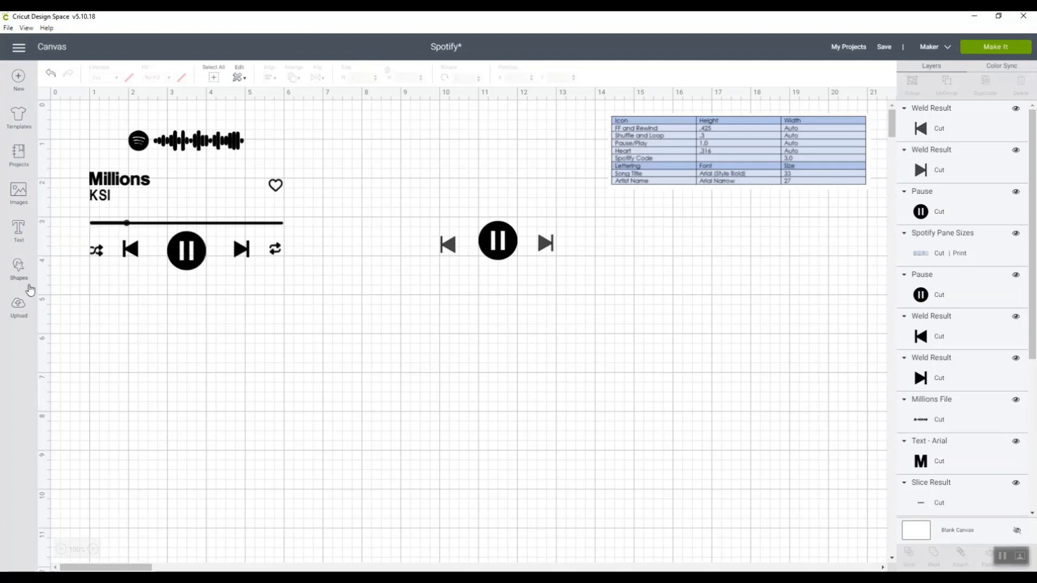
left_click(22, 307)
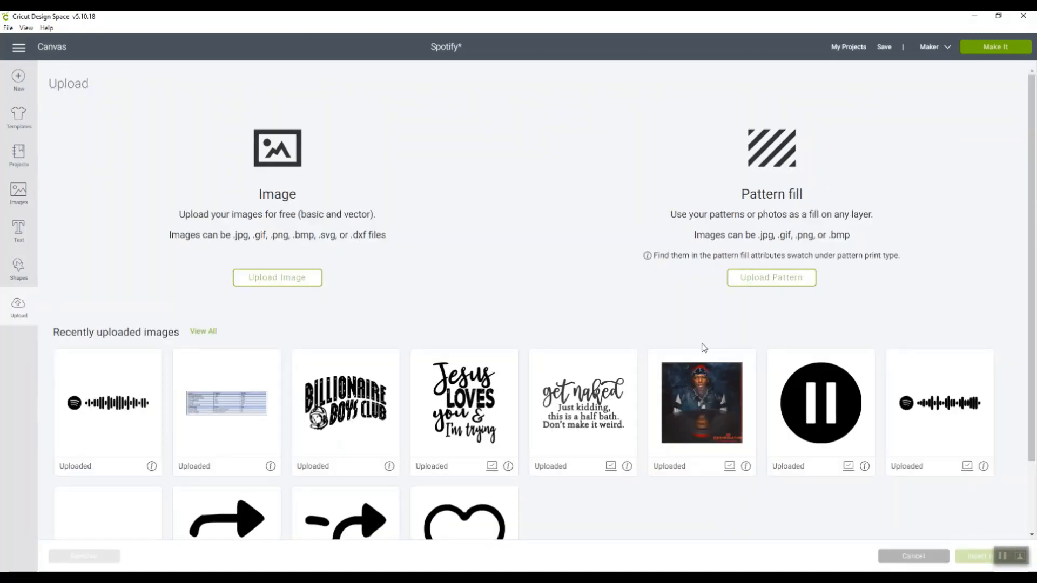
mouse_move(1031, 237)
left_mouse_down()
mouse_move(1034, 308)
mouse_move(1034, 246)
left_mouse_up()
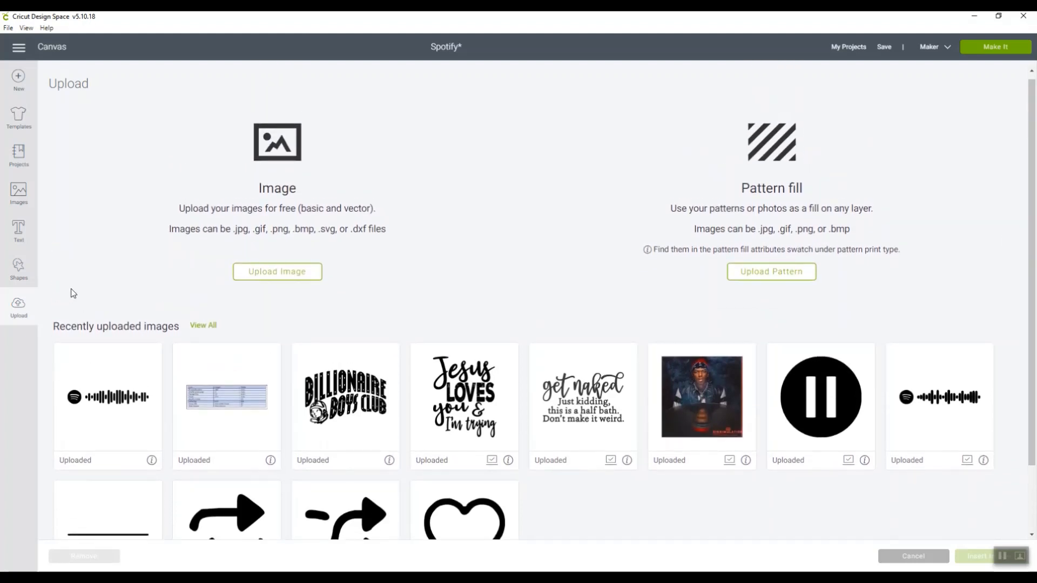
left_click(901, 559)
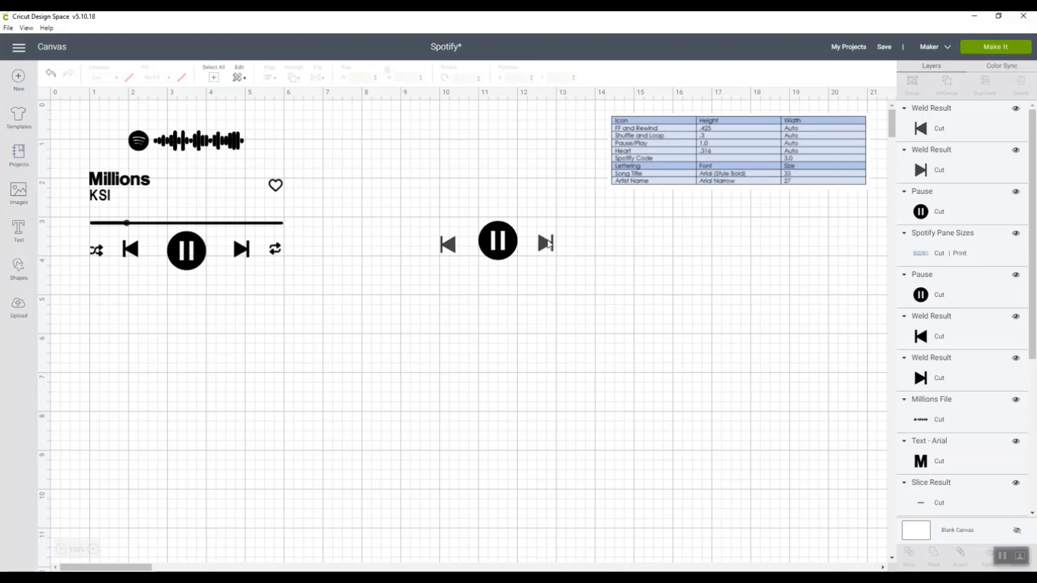
Nudge the new pause icon into line with its neighbours and insert the uploaded shuffle image left of the new rewind icon
left_click_drag(507, 245, 510, 251)
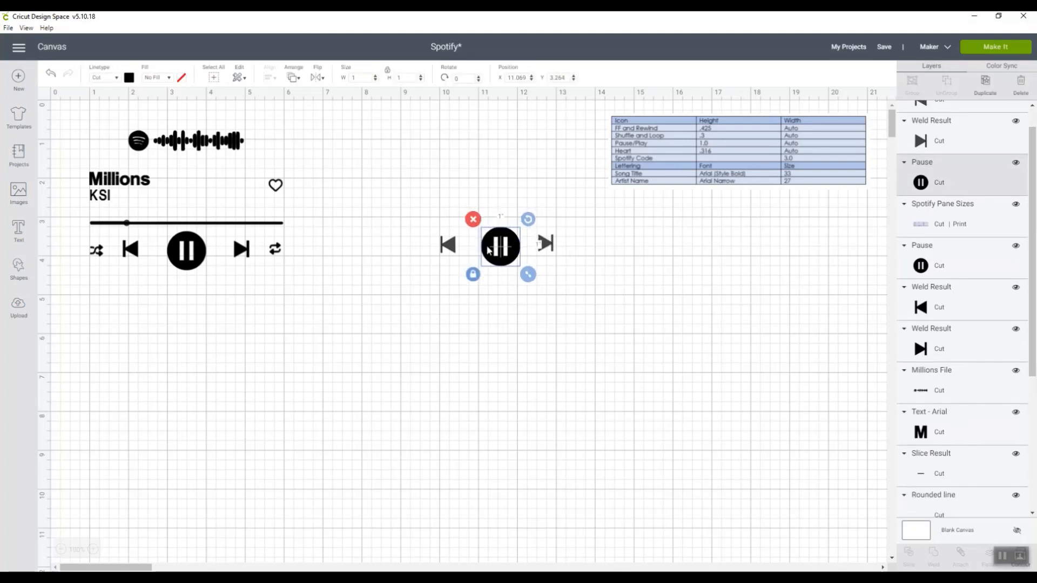
left_click(18, 308)
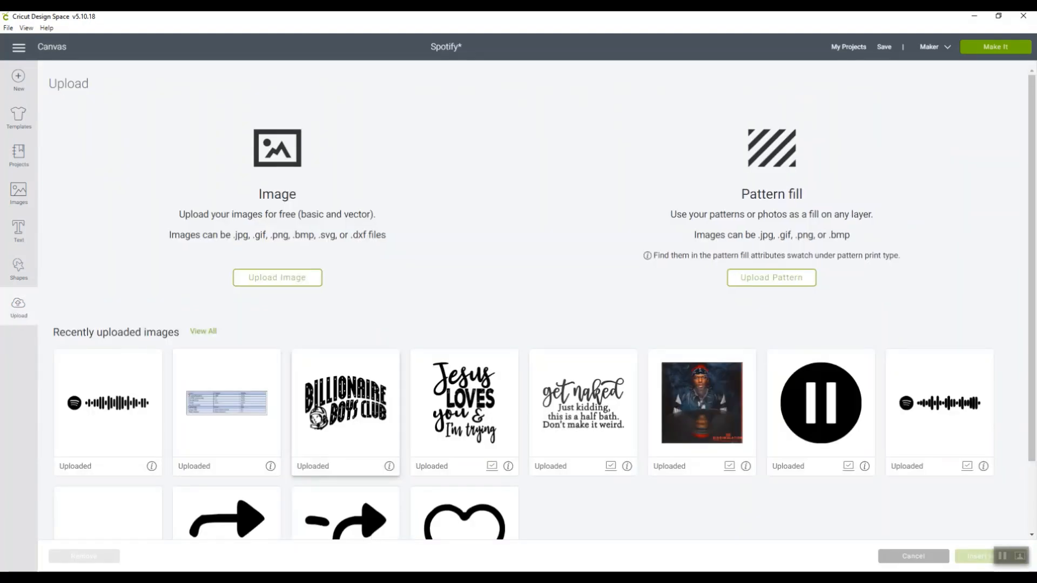
left_click(360, 507)
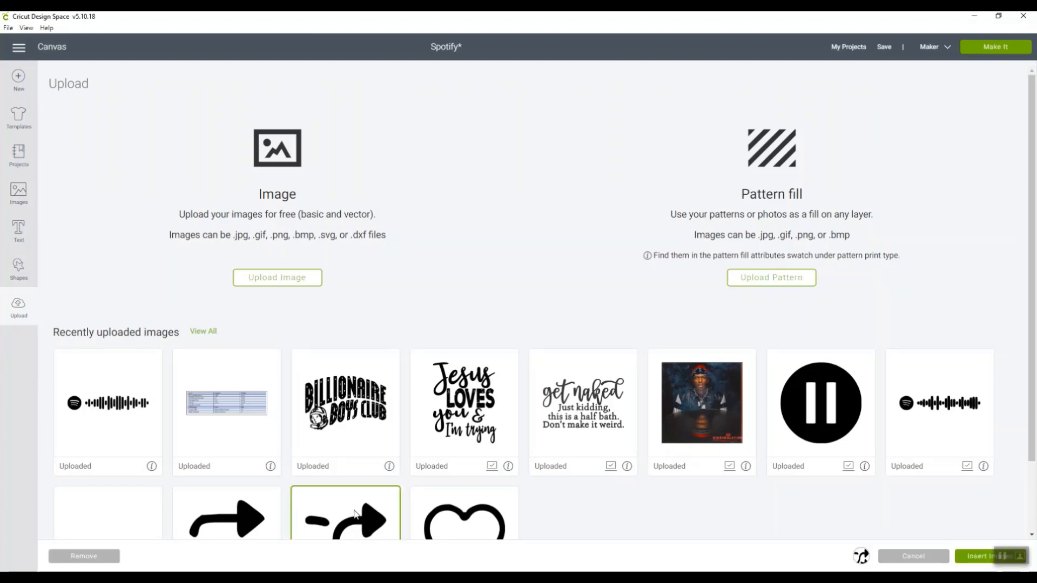
left_click(978, 560)
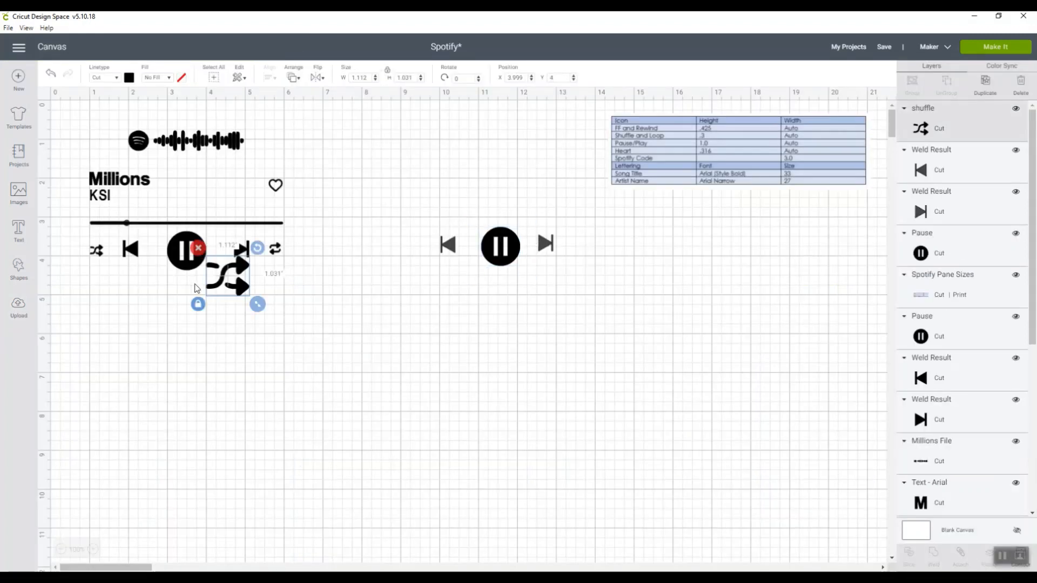
left_click_drag(224, 285, 389, 249)
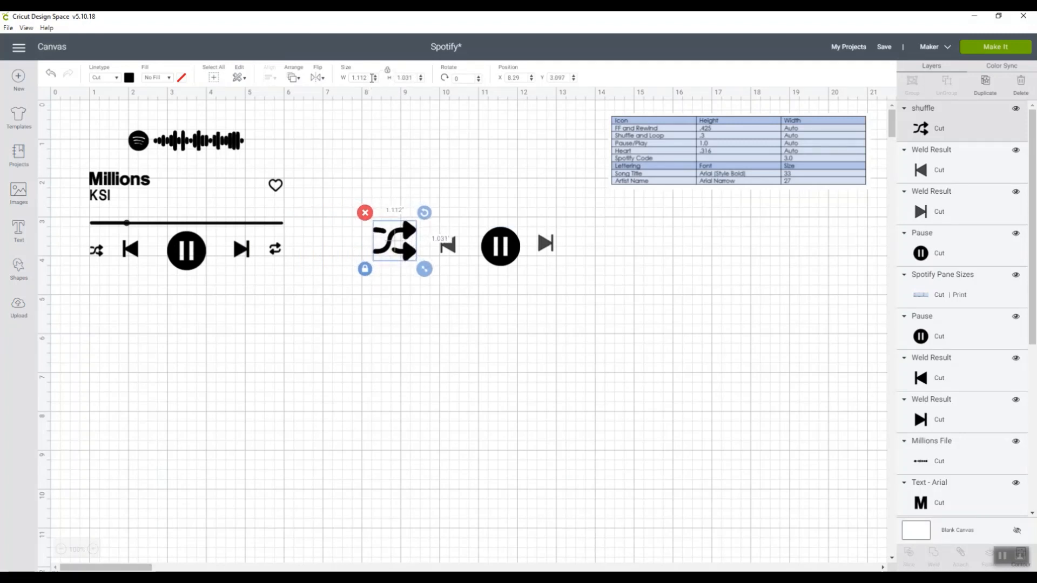
Set the new shuffle icon's height to 0.3 inches and place it beside the new rewind icon
left_click_drag(416, 76, 377, 80)
type(".3")
key("Return")
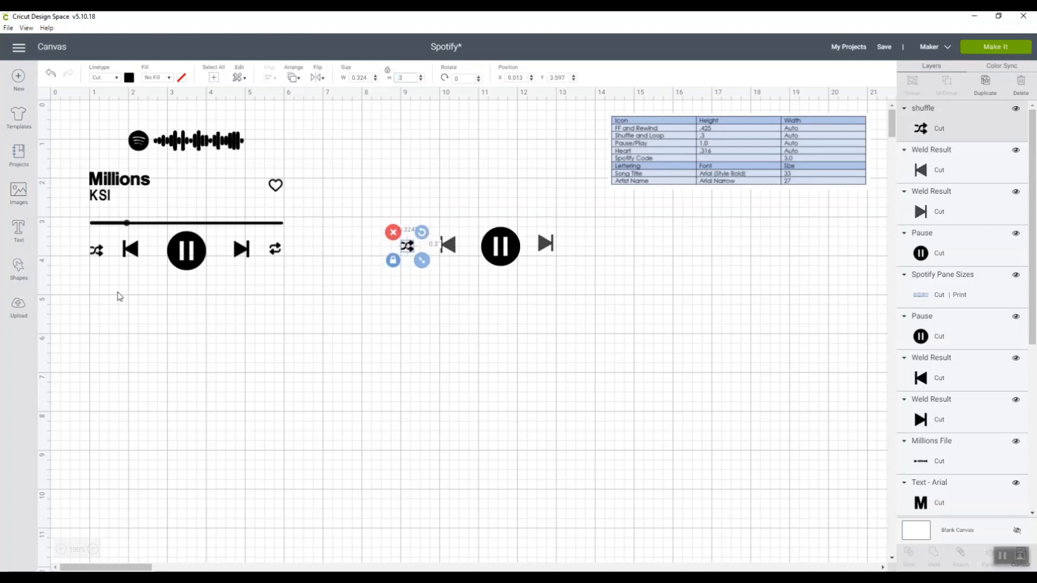
Insert the uploaded repeat image and place it right of the new skip-forward icon
left_click(15, 314)
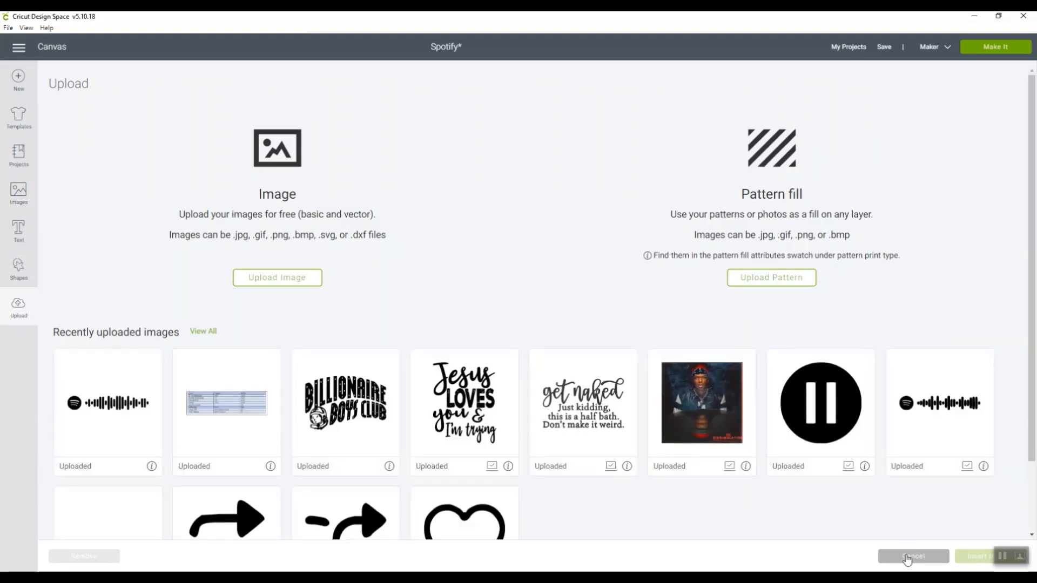
left_click(256, 483)
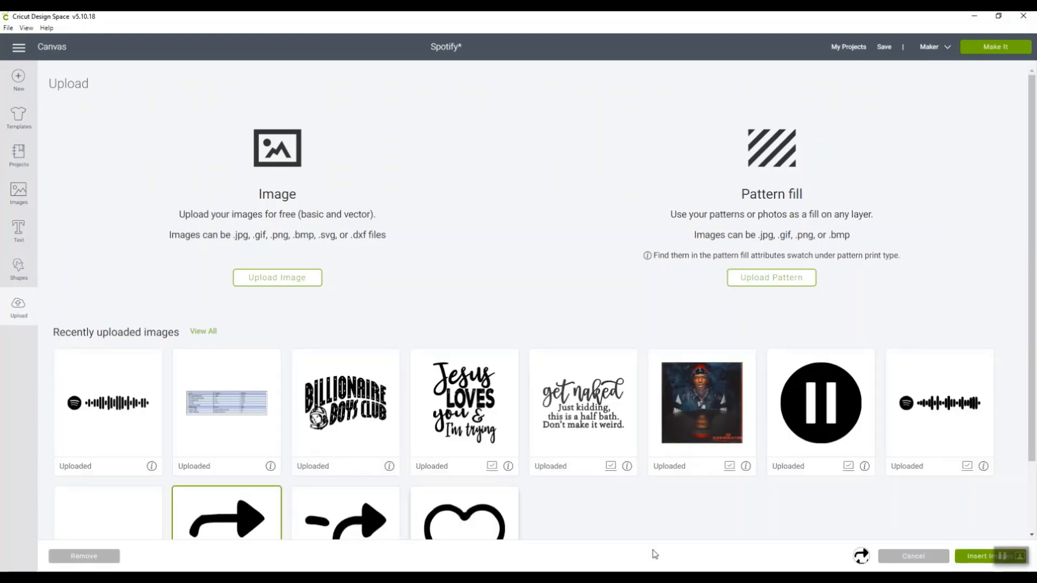
left_click(967, 556)
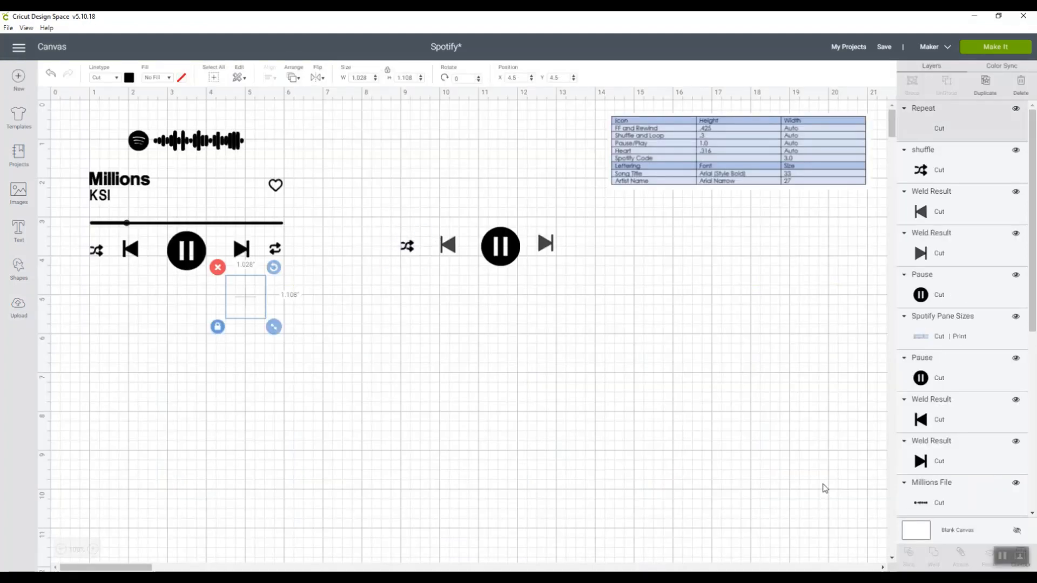
left_click_drag(247, 292, 613, 247)
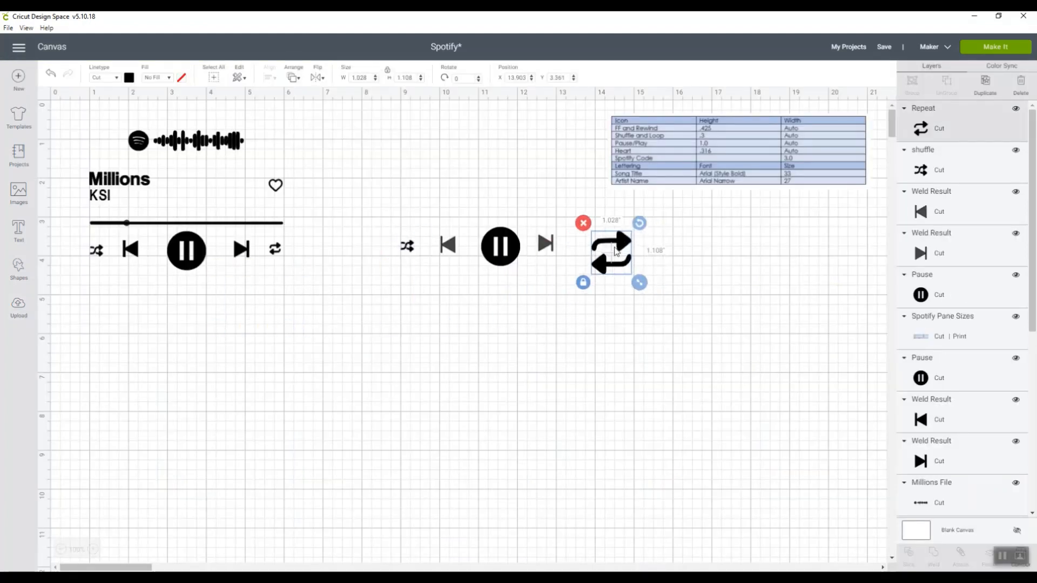
Set the new repeat icon's height to 0.3 inches and align it with the row of new control icons
double_click(412, 76)
key("BackSpace")
type(".3")
key("Return")
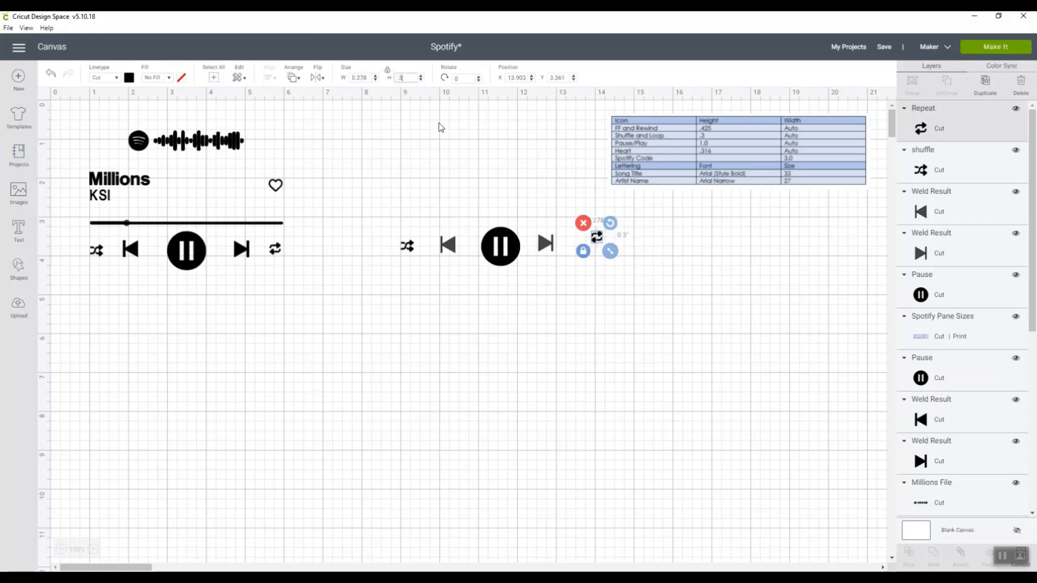
left_click_drag(599, 244, 586, 253)
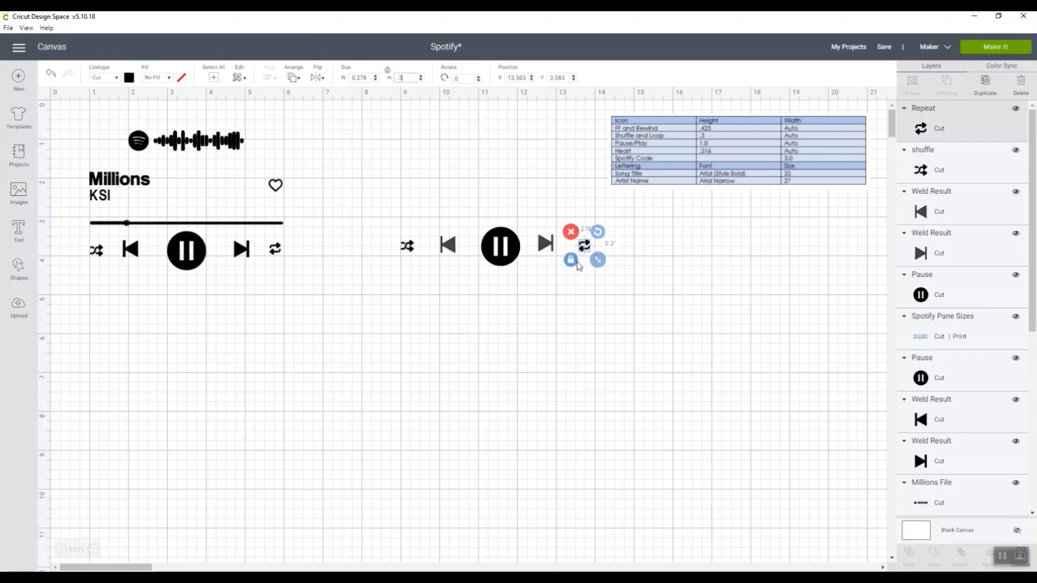
left_click(584, 292)
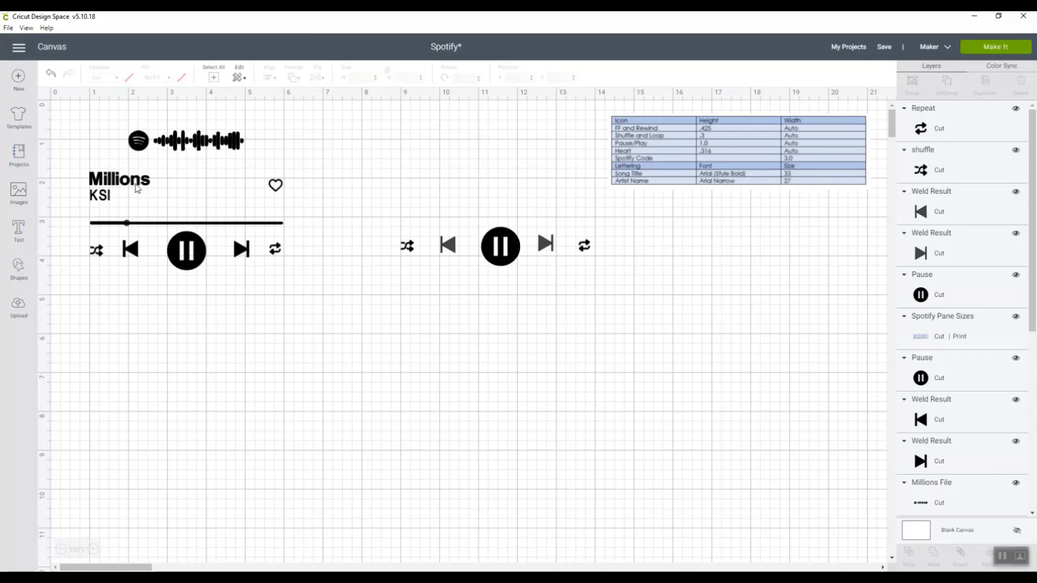
Delete the entire new row of shuffle, rewind, pause, skip-forward and repeat icons
left_click_drag(365, 234, 684, 283)
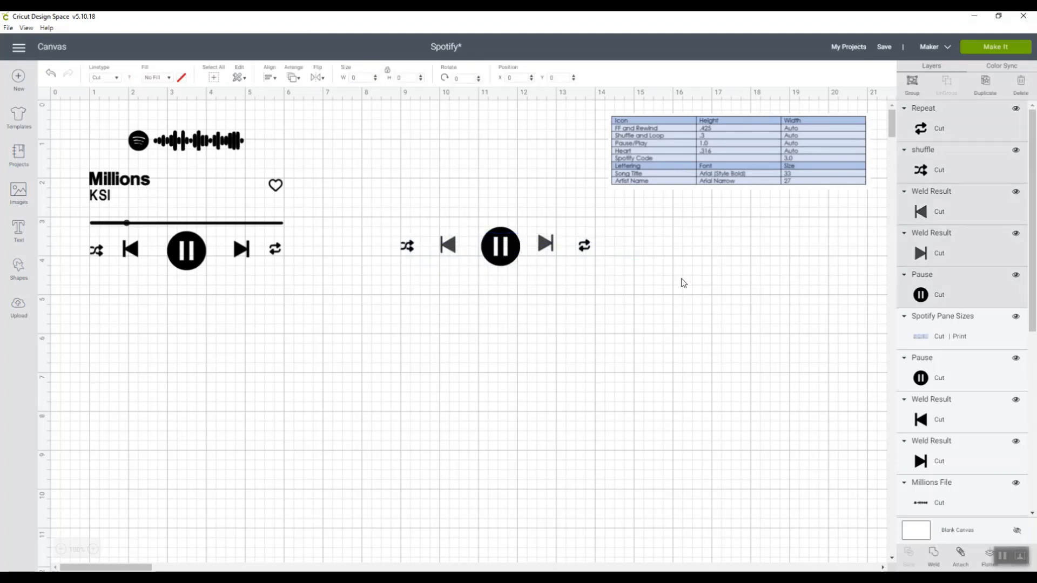
left_click(393, 219)
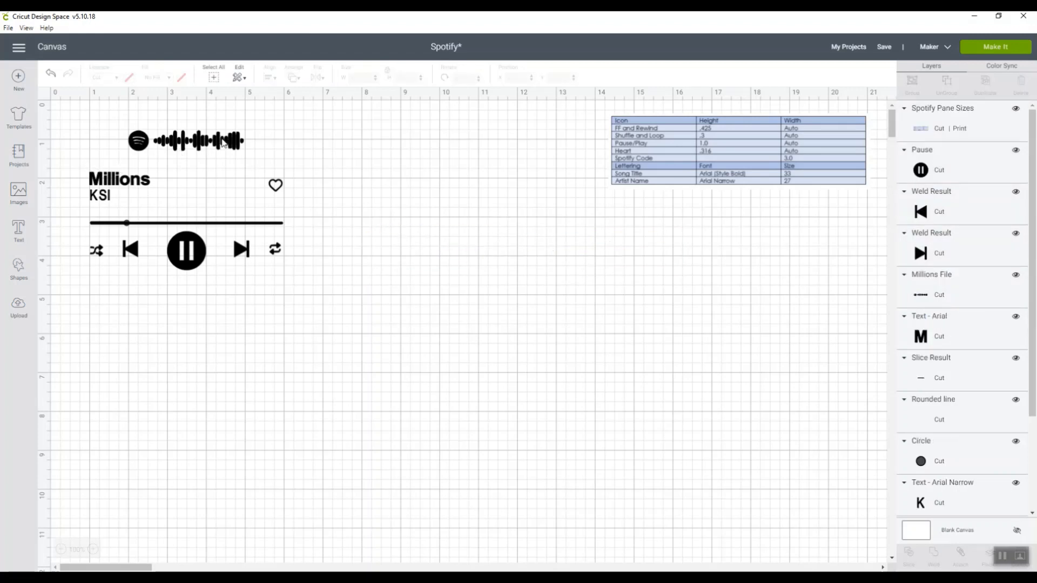
Upload the Famous For image from the Spotify folder as a Simple image and continue to background removal
left_click(21, 307)
left_click(263, 281)
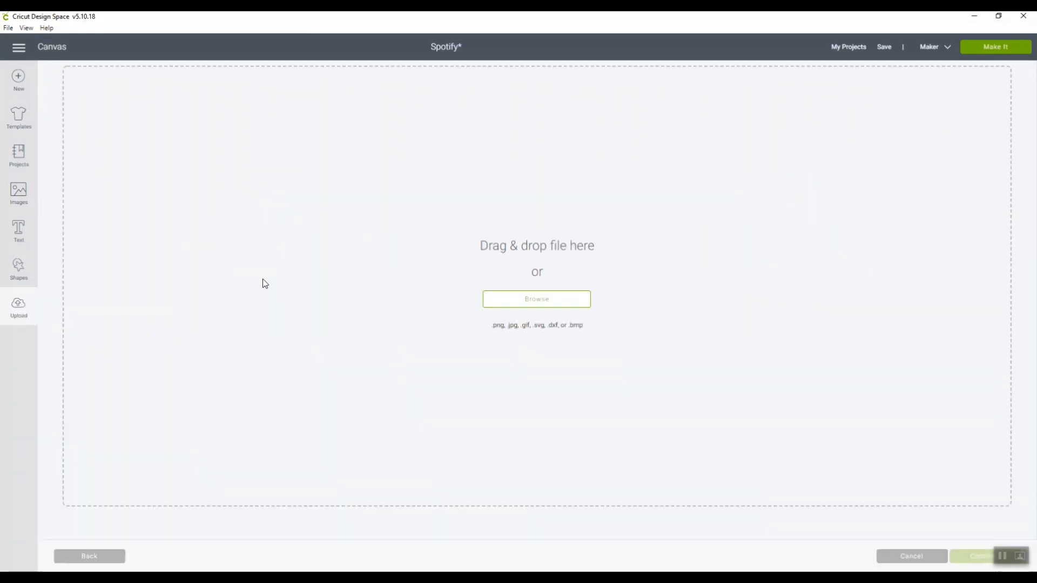
left_click(539, 302)
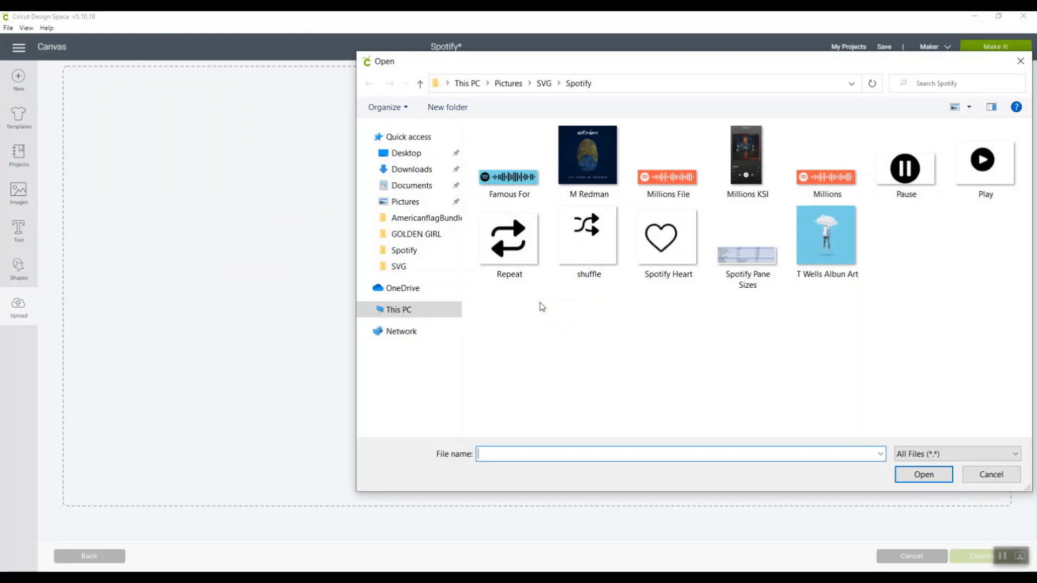
left_click(528, 182)
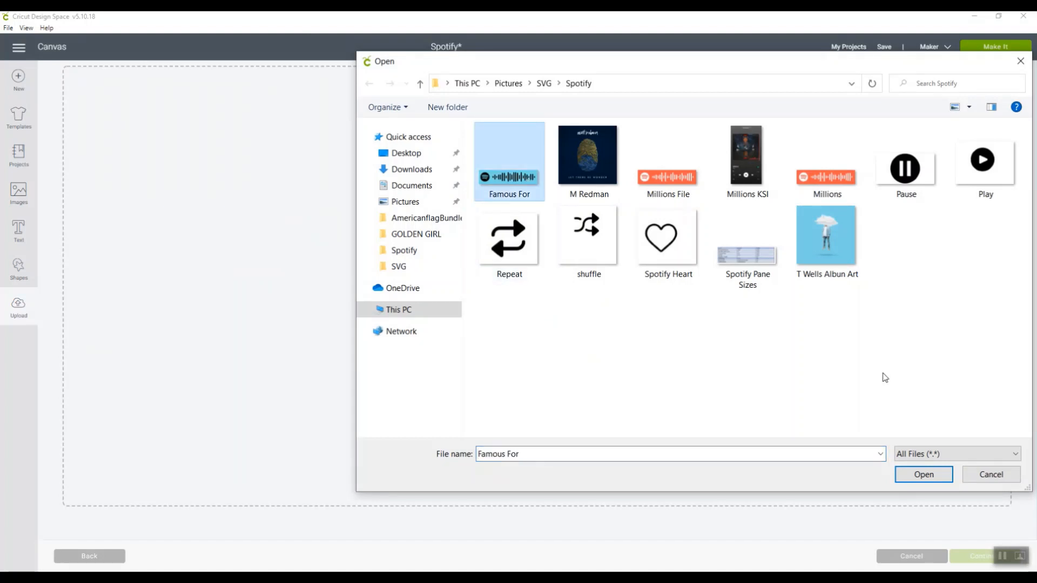
left_click(919, 476)
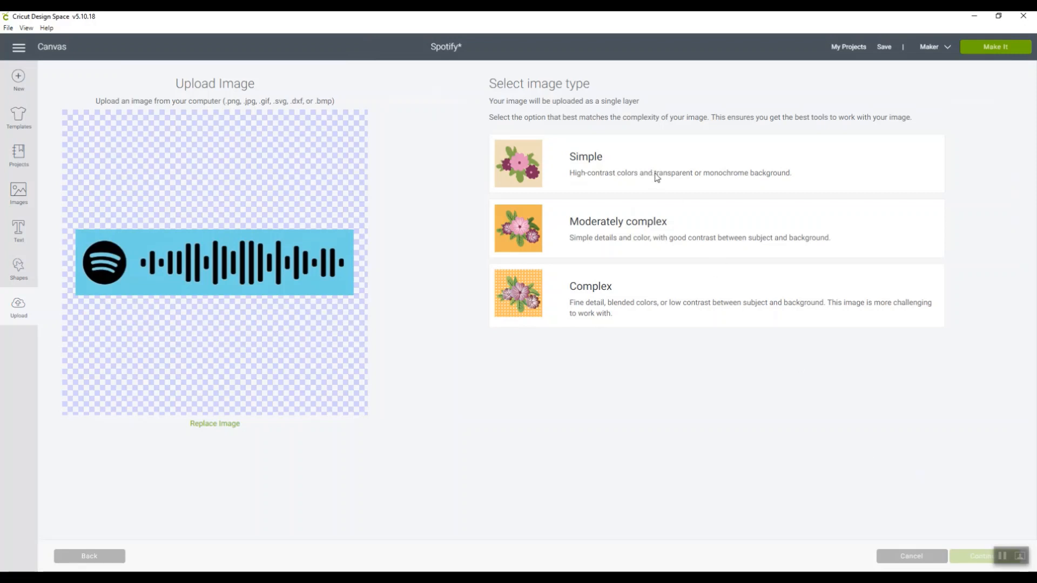
left_click(621, 177)
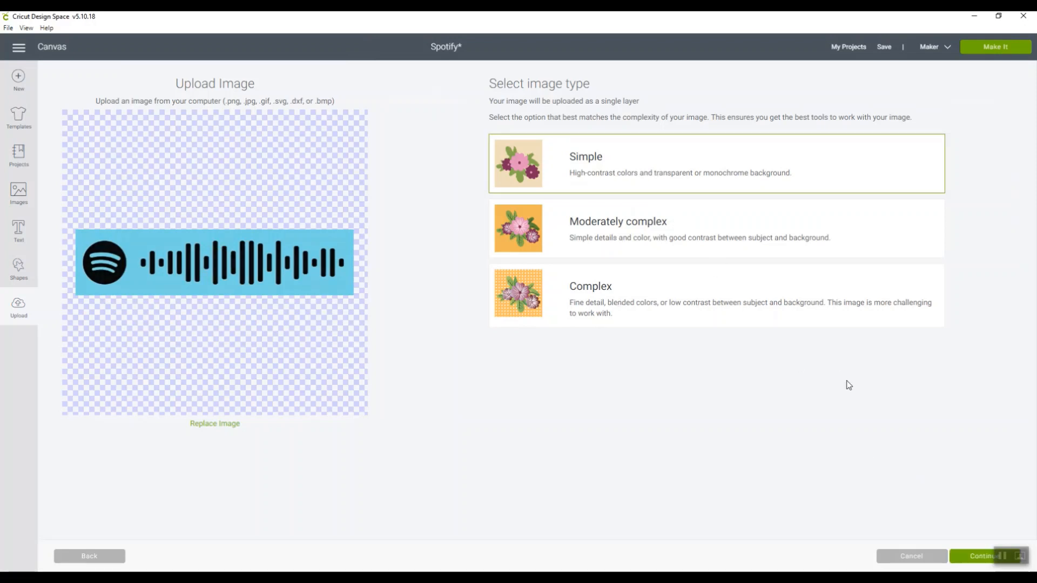
left_click(972, 561)
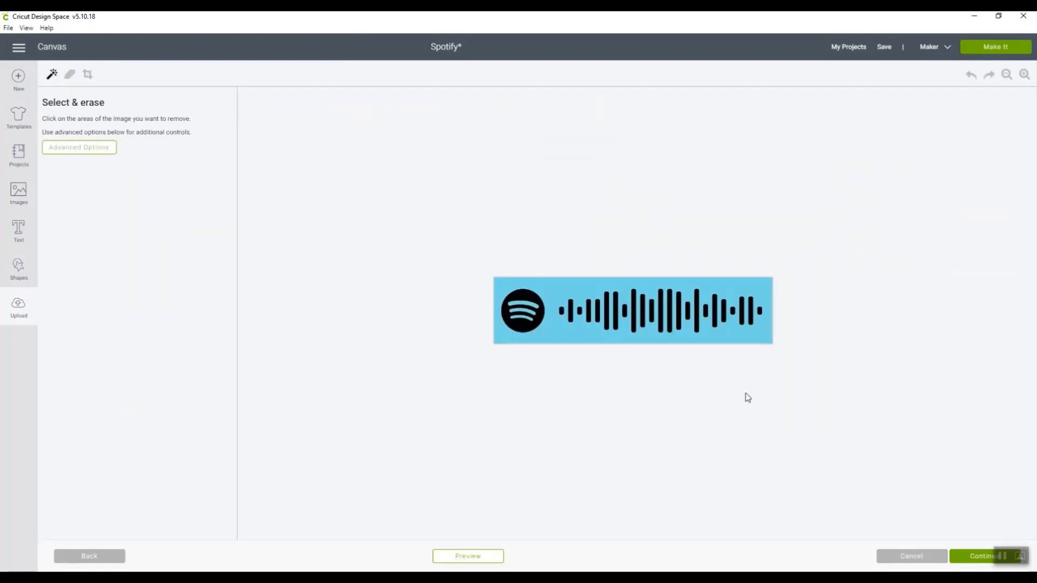
Erase the blue background around the Spotify code and the three blue curved stripes inside the logo
left_click(556, 330)
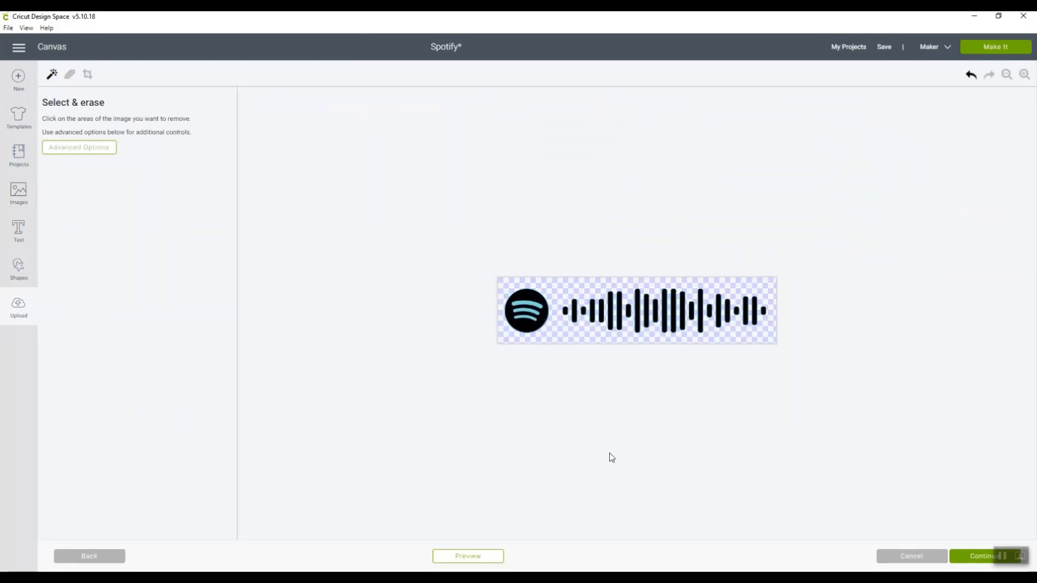
left_click(1024, 76)
left_click(1025, 76)
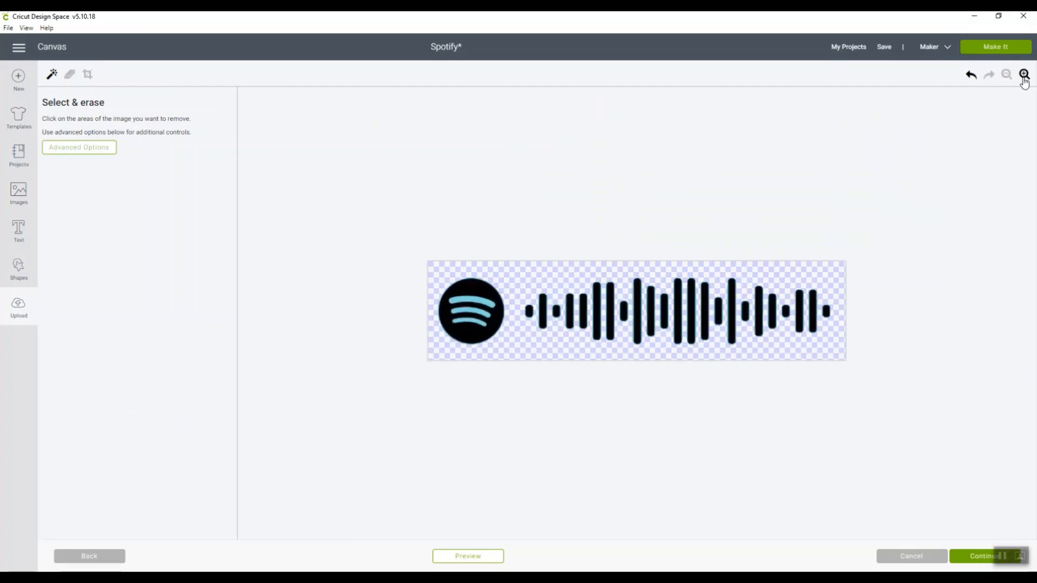
left_click(1024, 75)
left_click(459, 300)
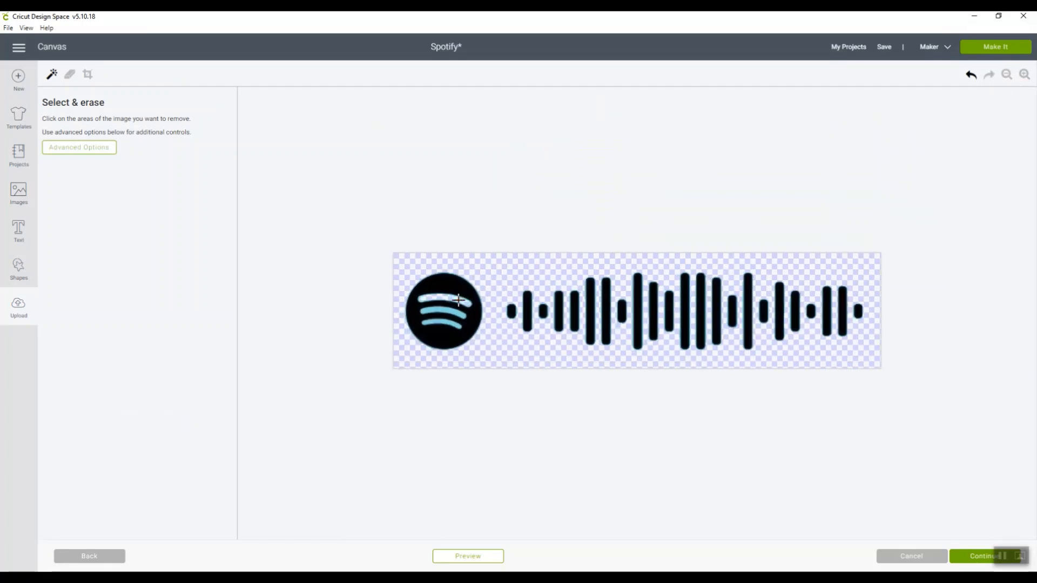
left_click(449, 312)
left_click(448, 322)
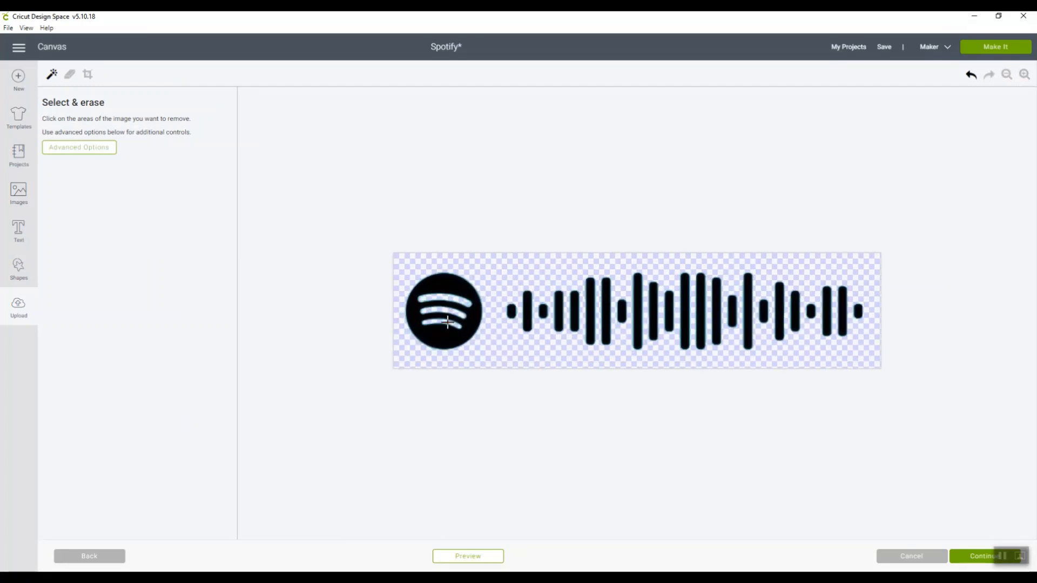
Save the cleaned Famous For image as a Cut image
left_click(974, 560)
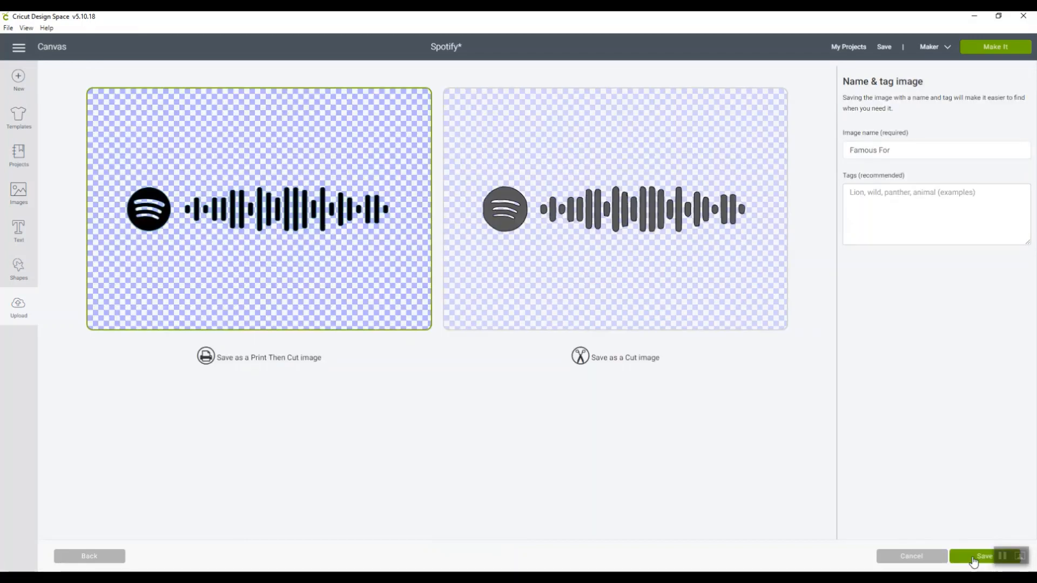
left_click(683, 334)
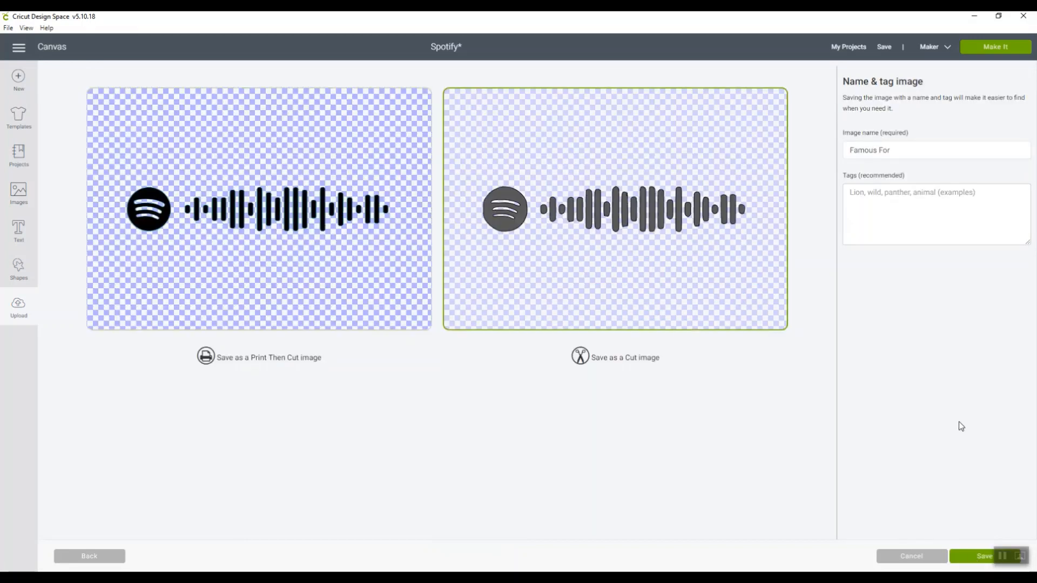
left_click(979, 558)
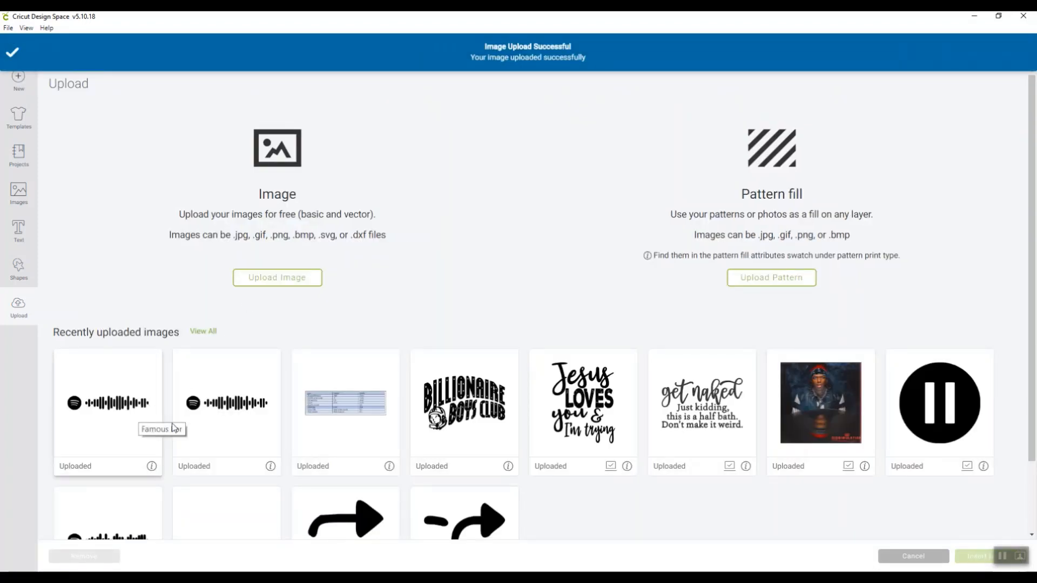
Insert the cleaned Famous For Spotify code on the canvas and delete the old Millions code above the song title
left_click(221, 426)
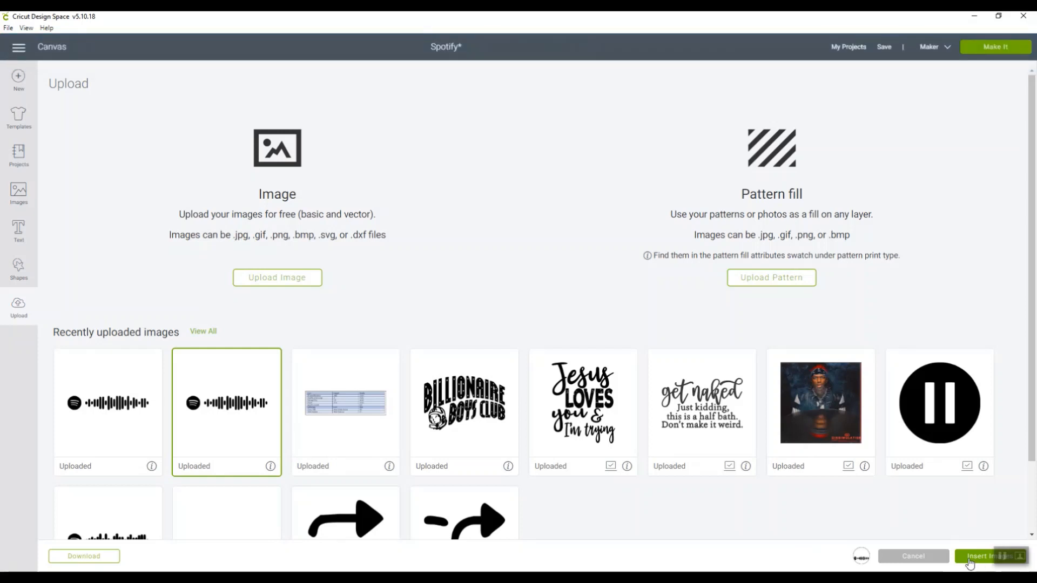
left_click(969, 559)
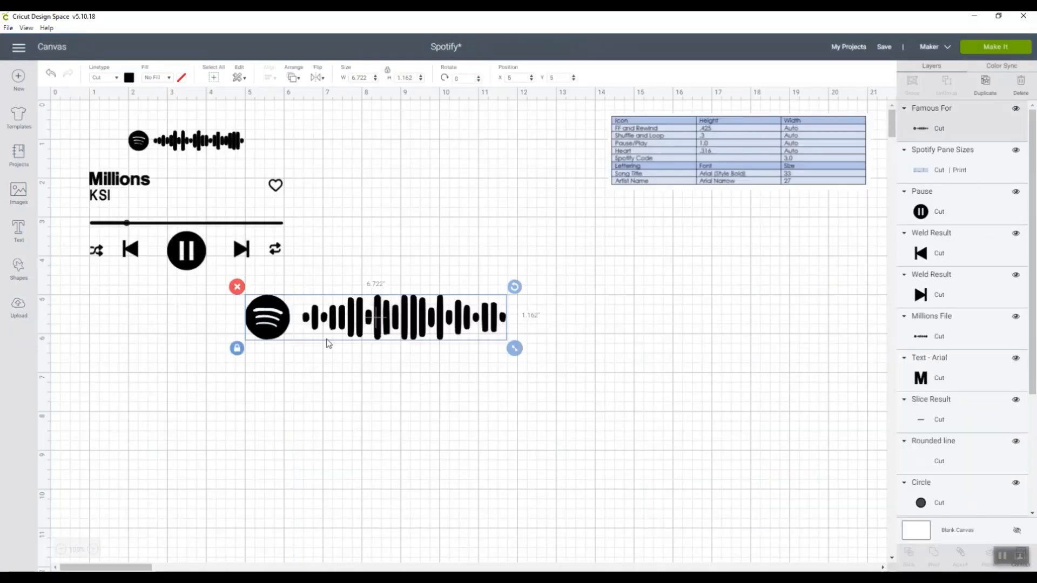
left_click(152, 150)
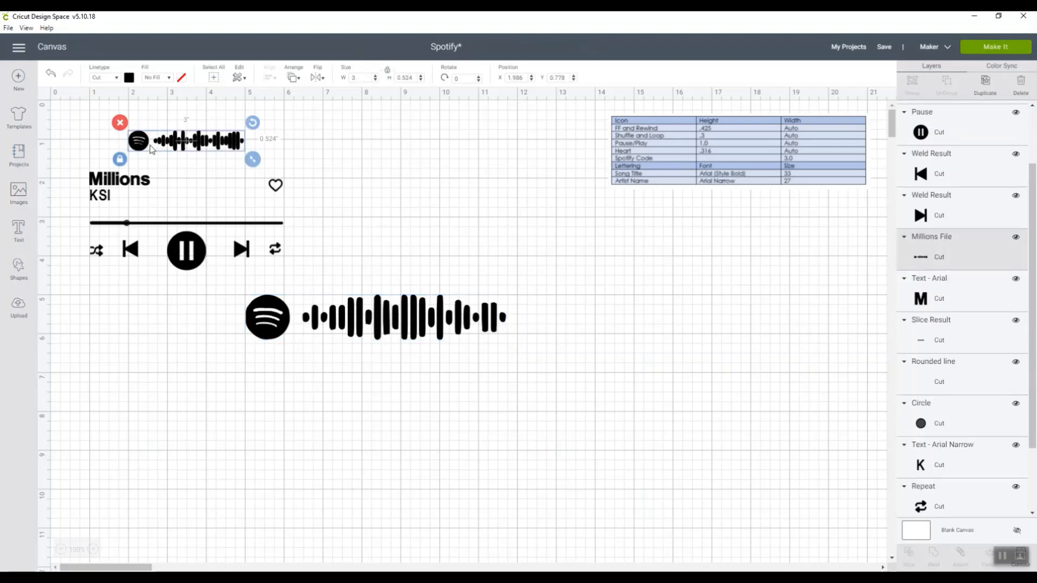
left_click(120, 122)
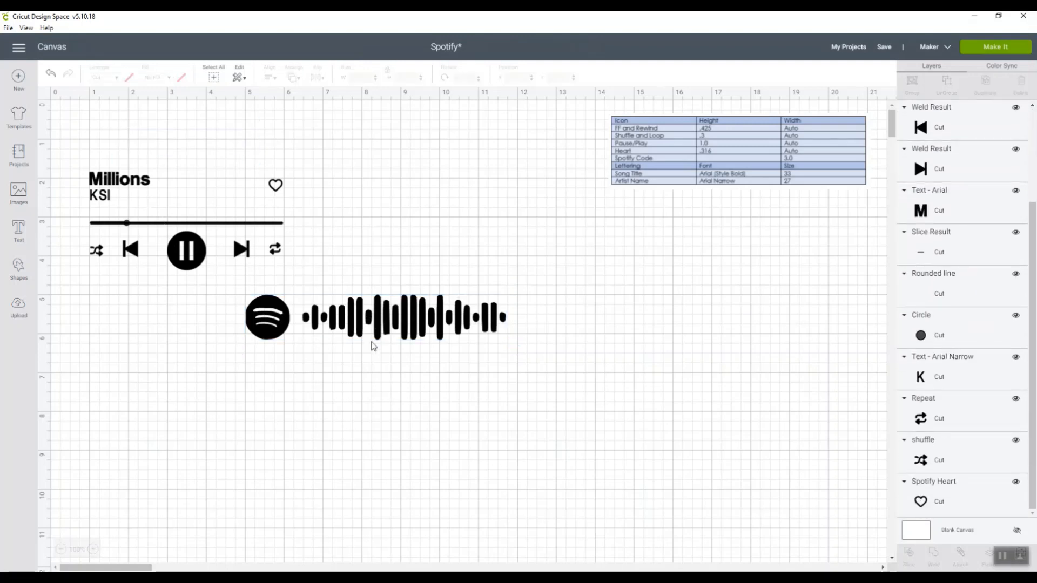
Set the new Spotify code's width to 3 inches and place it roughly centred above the song title and player controls
left_click(379, 319)
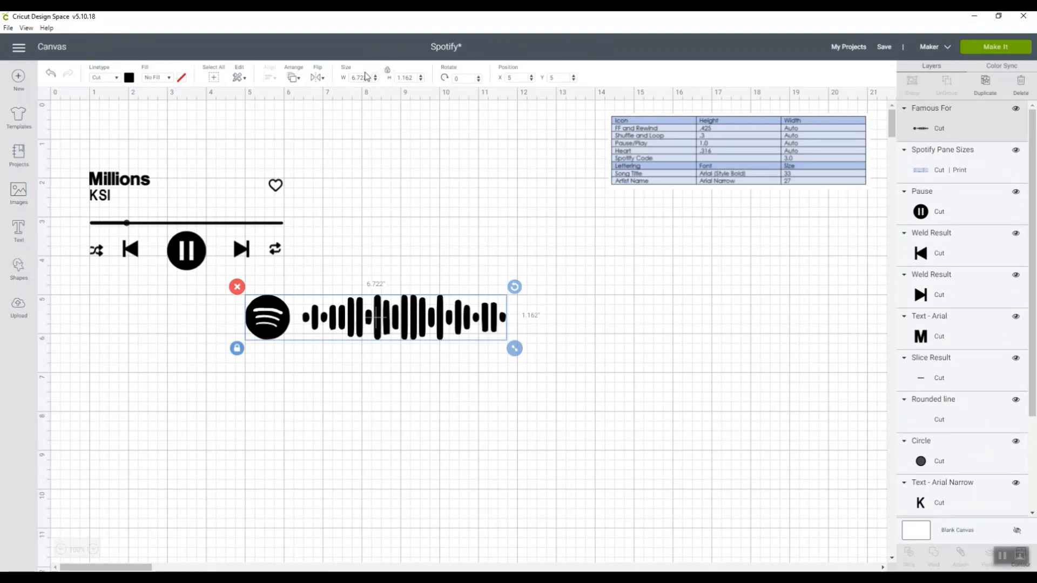
left_click_drag(368, 77, 348, 79)
type("3")
key("Return")
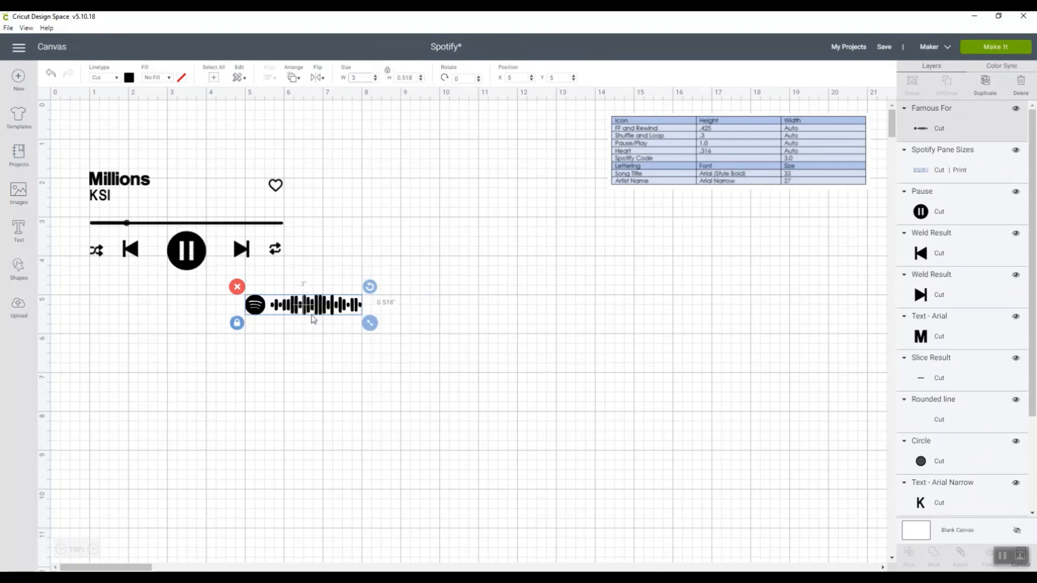
left_click_drag(309, 306, 188, 128)
left_click_drag(75, 153, 329, 301)
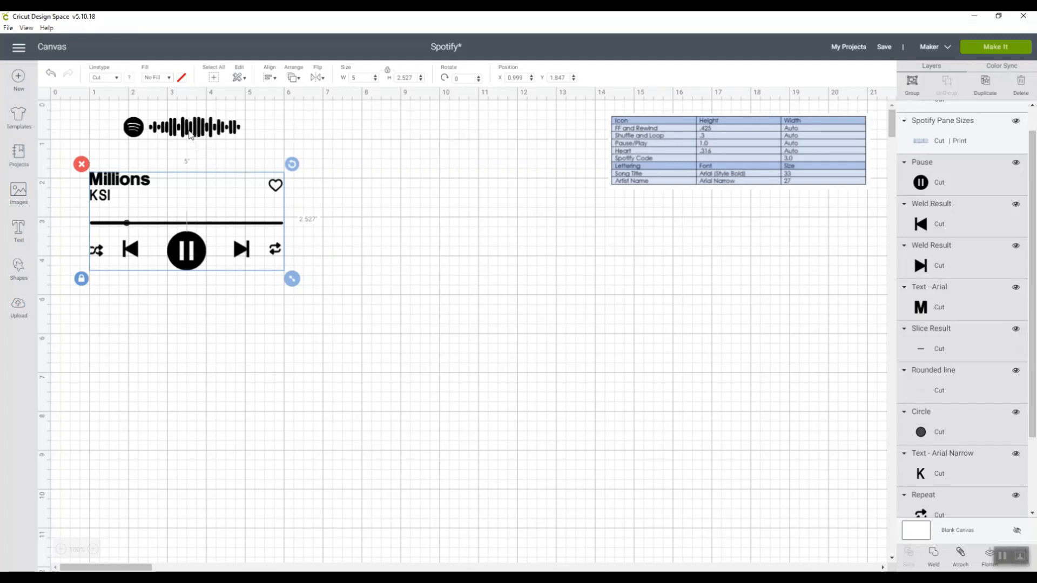
left_click_drag(190, 136, 197, 151)
left_click(458, 209)
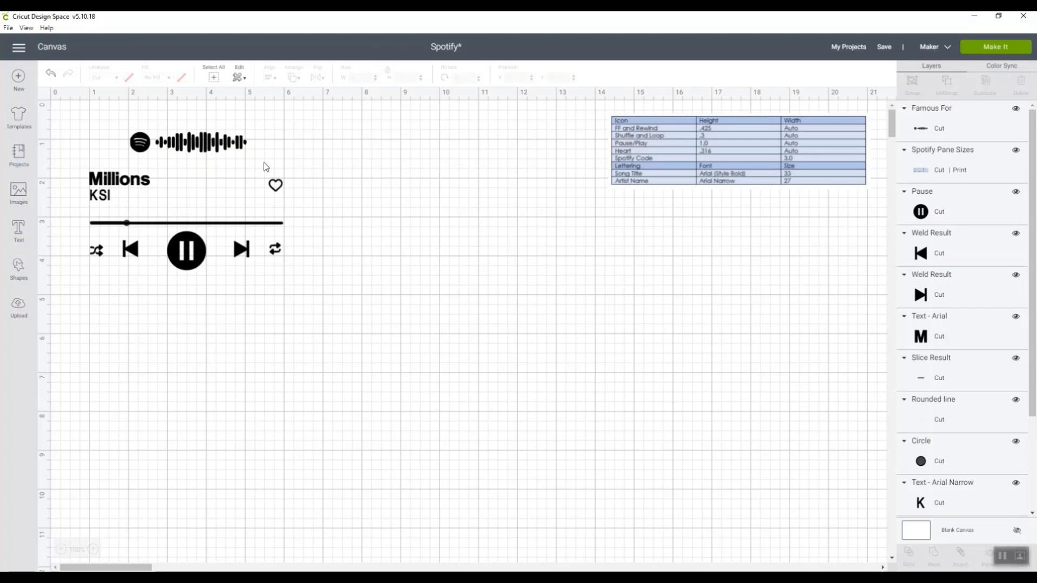
Replace the song title Millions with "We Praise You"
double_click(140, 187)
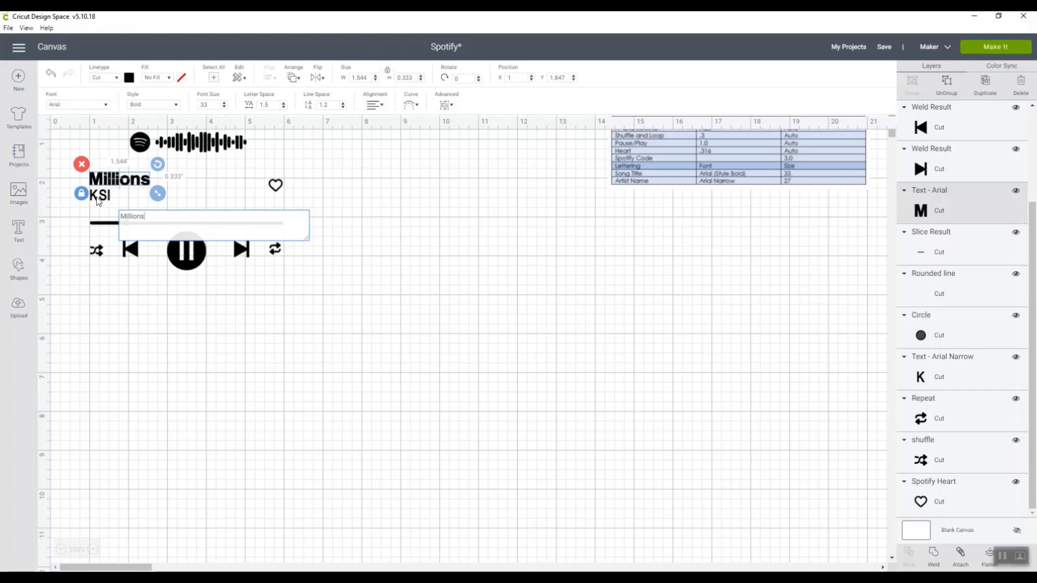
key("BackSpace")
key("BackSpace")
key("BackSpace")
key("BackSpace")
key("BackSpace")
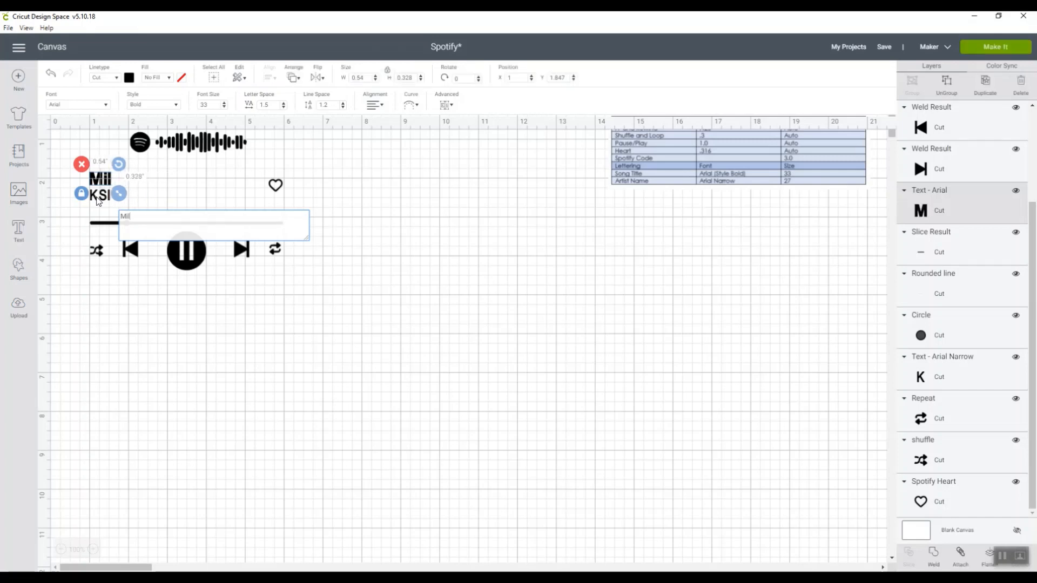
key("BackSpace")
key("BackSpace")
key("BackSpace")
type("W")
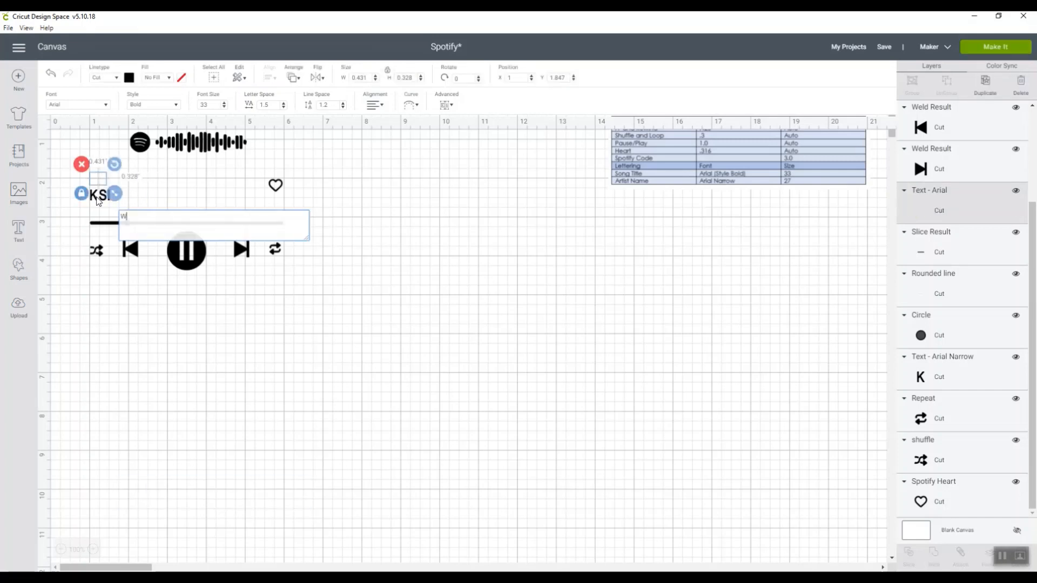
type("e Praise")
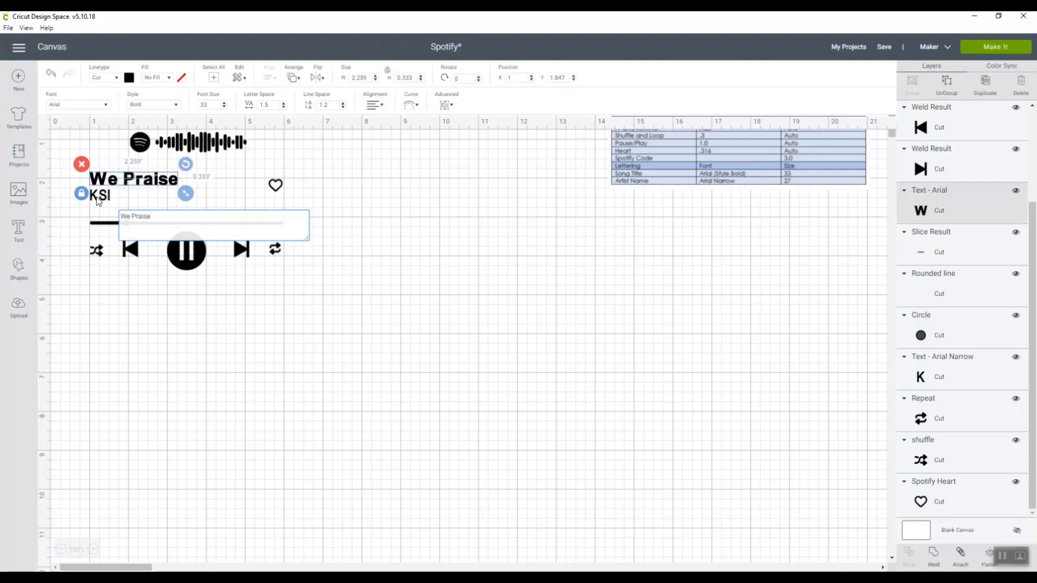
type(" You")
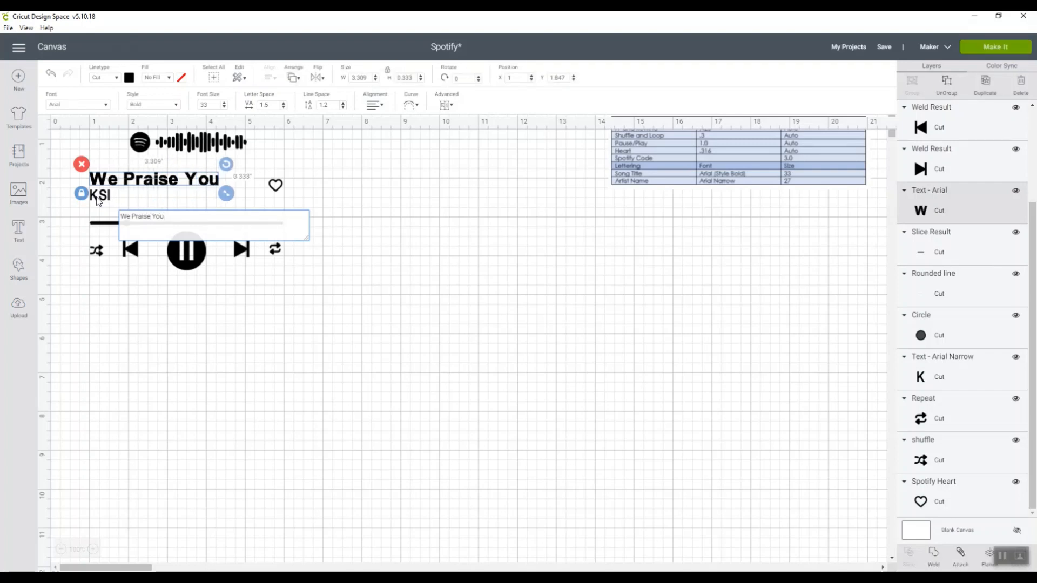
left_click(112, 202)
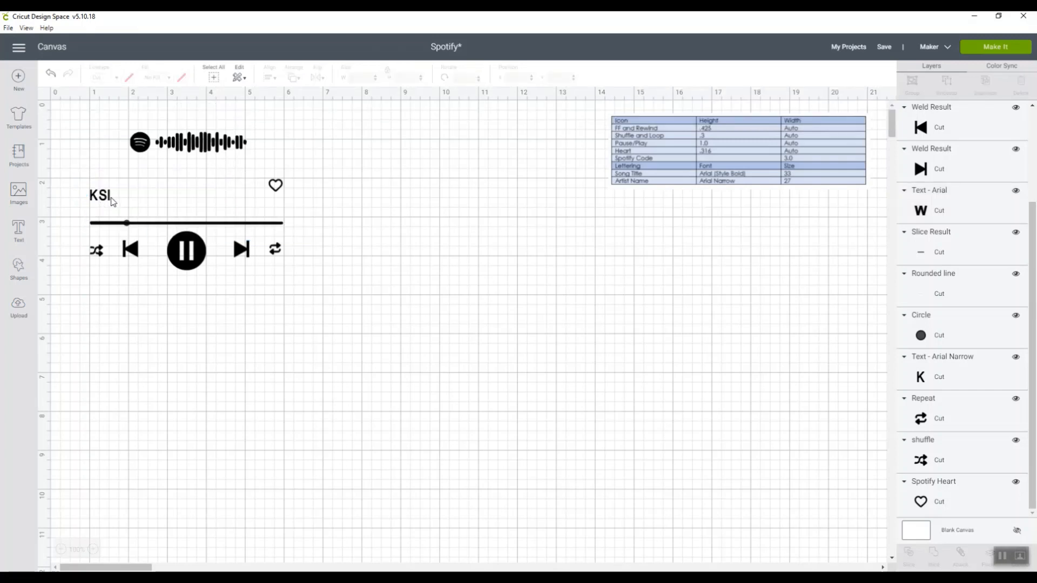
Replace the artist name KSI below the song title with "Matt Redman"
double_click(108, 201)
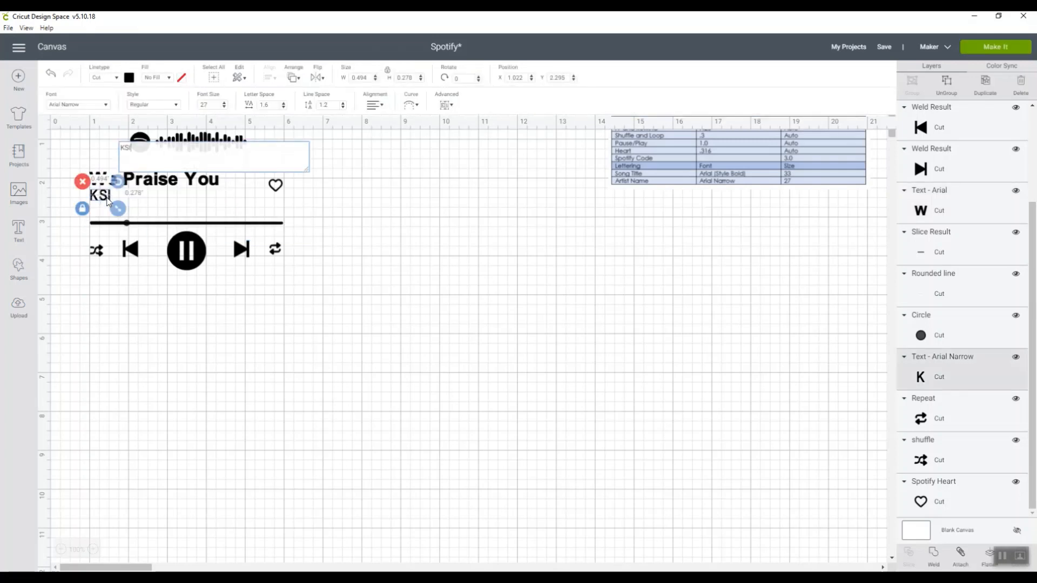
key("BackSpace")
key("BackSpace")
key("BackSpace")
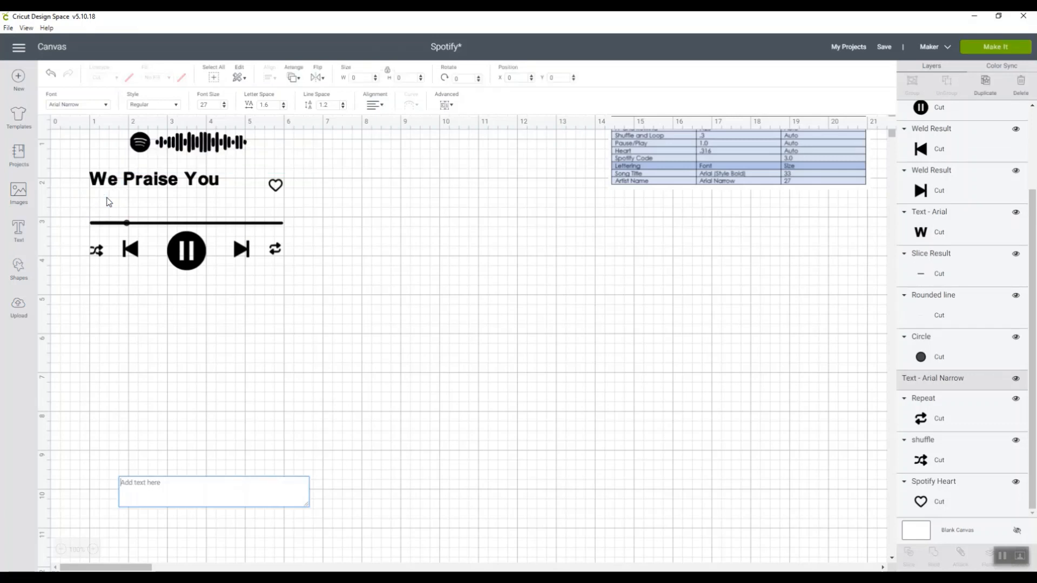
type("Matt")
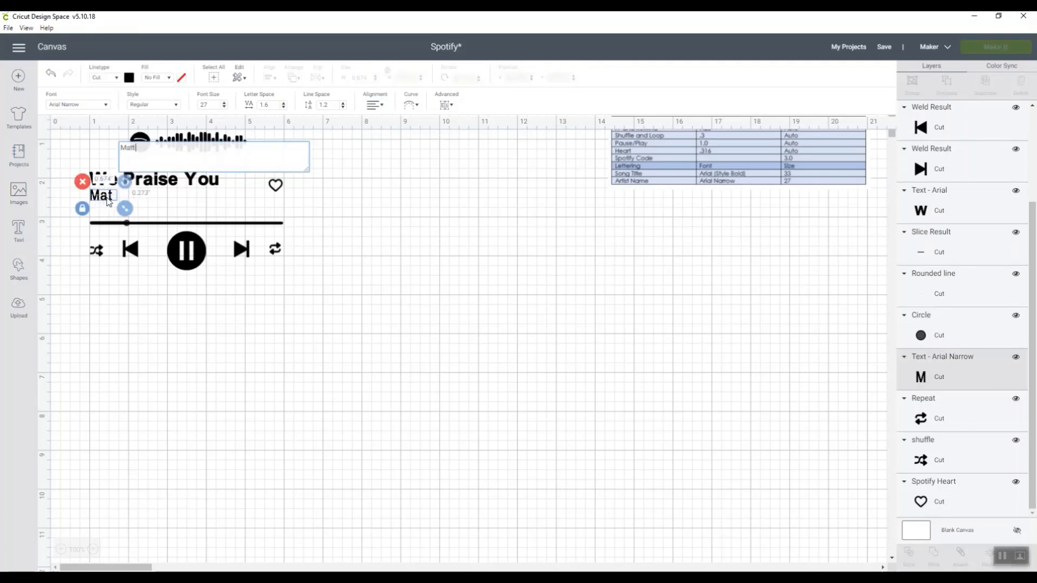
type(" Redman")
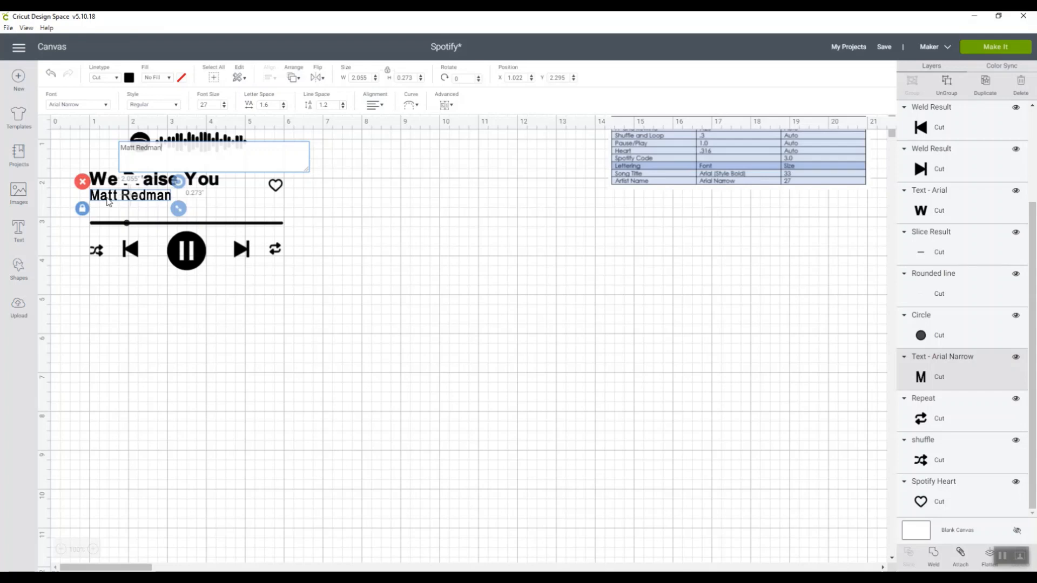
left_click(307, 344)
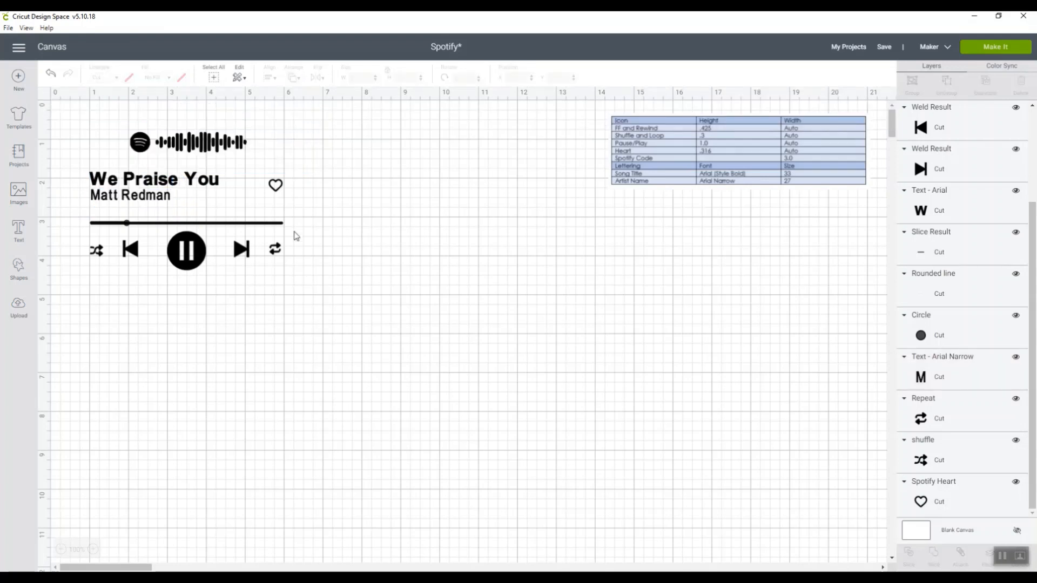
Weld the Spotify code, song text, progress line and control icons into one shape, and delete the size chart
left_click_drag(69, 109, 349, 302)
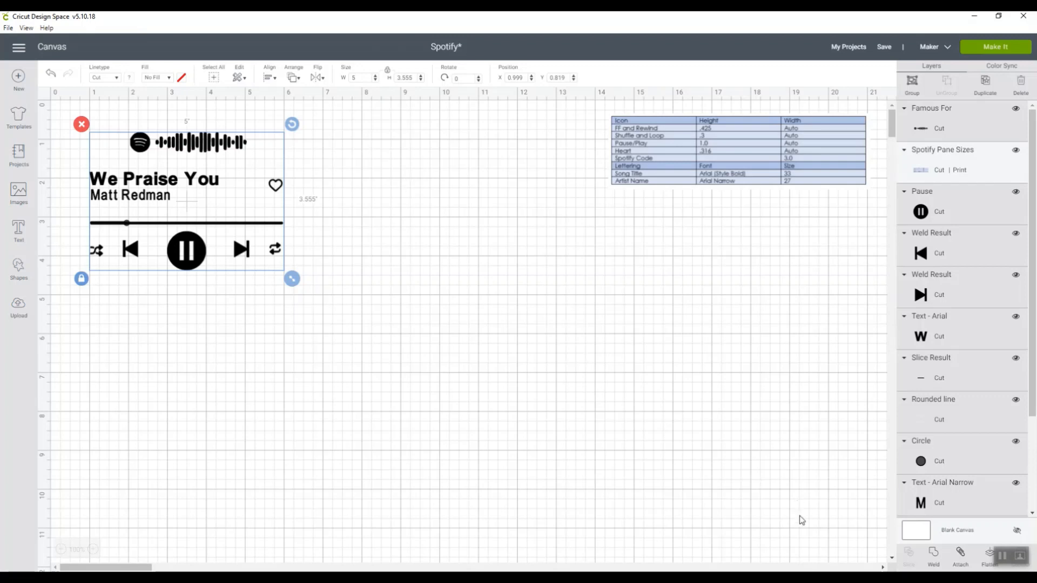
left_click(937, 555)
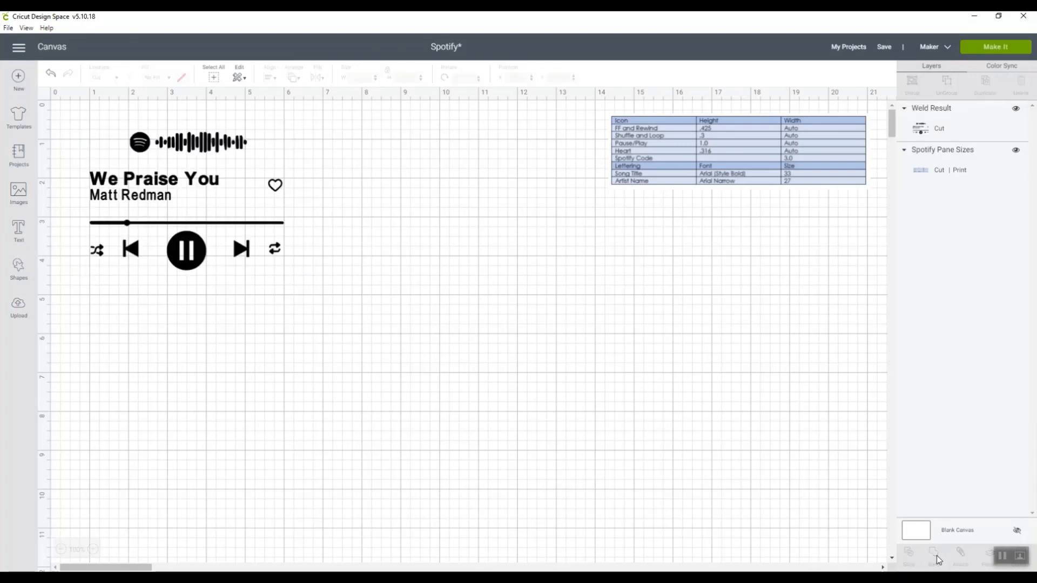
left_click(660, 177)
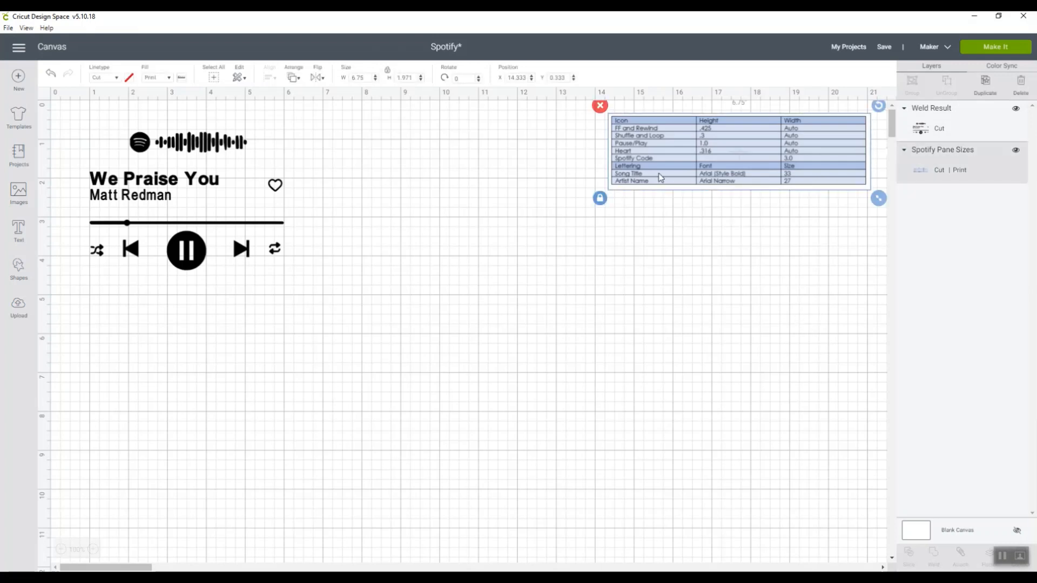
left_click(600, 105)
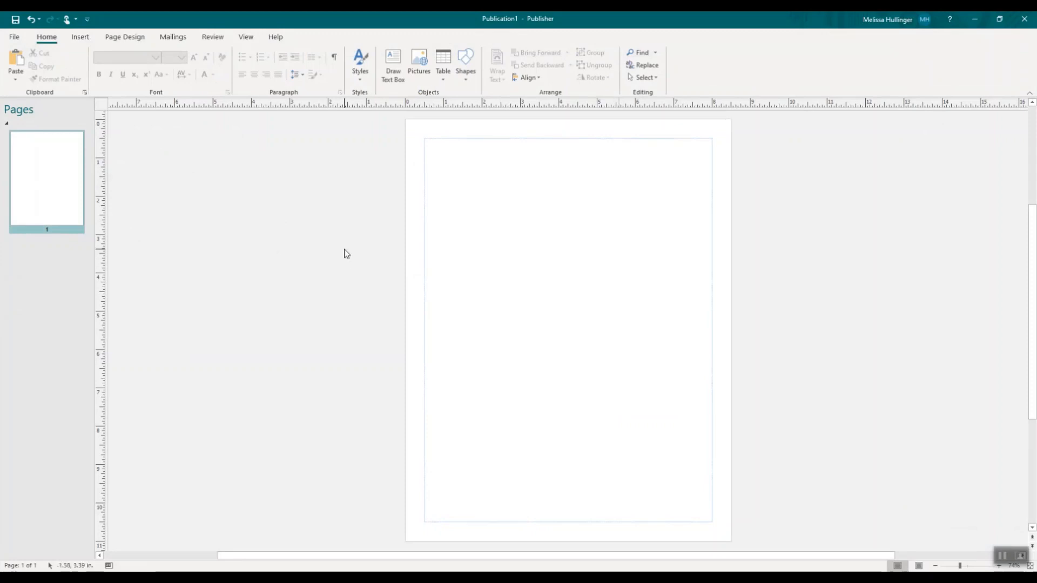
Insert the M Redman picture from the Spotify folder on the blank Publisher page
left_click(410, 67)
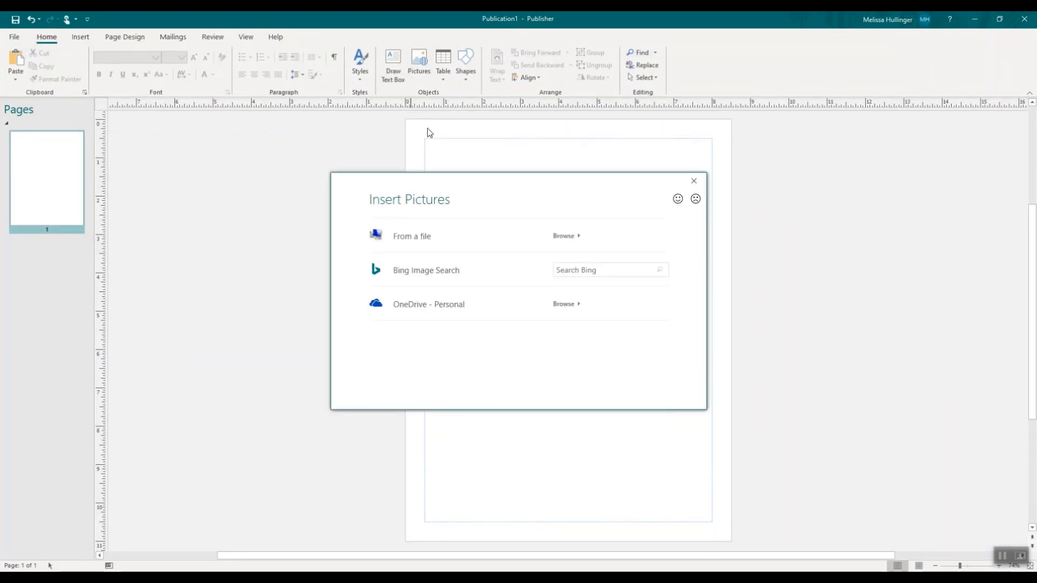
left_click(414, 237)
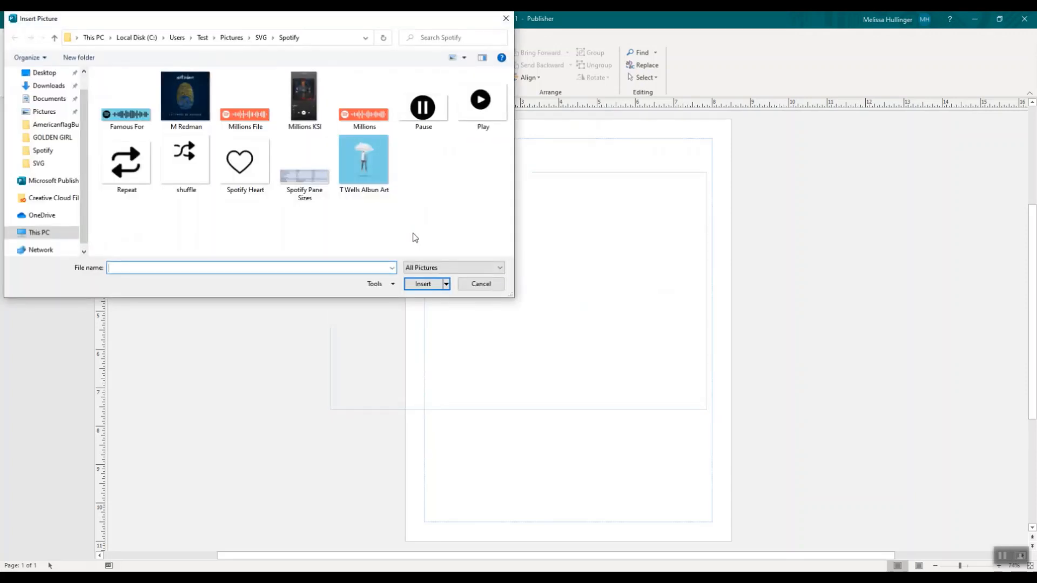
double_click(187, 93)
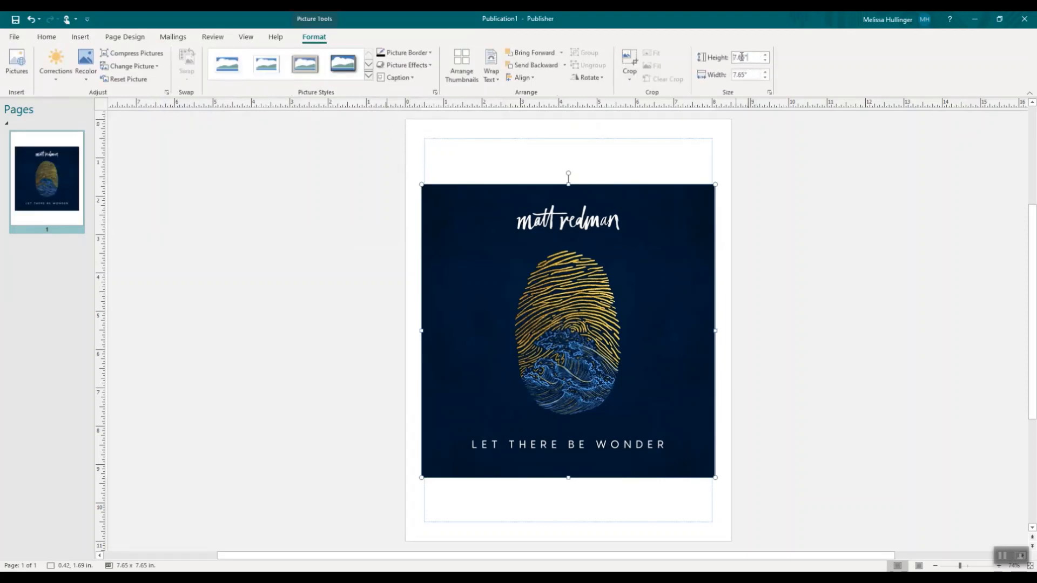
Set the album picture's height to 5 inches and move it near the page's upper-left corner
left_click_drag(746, 57, 721, 63)
type("5")
key("Return")
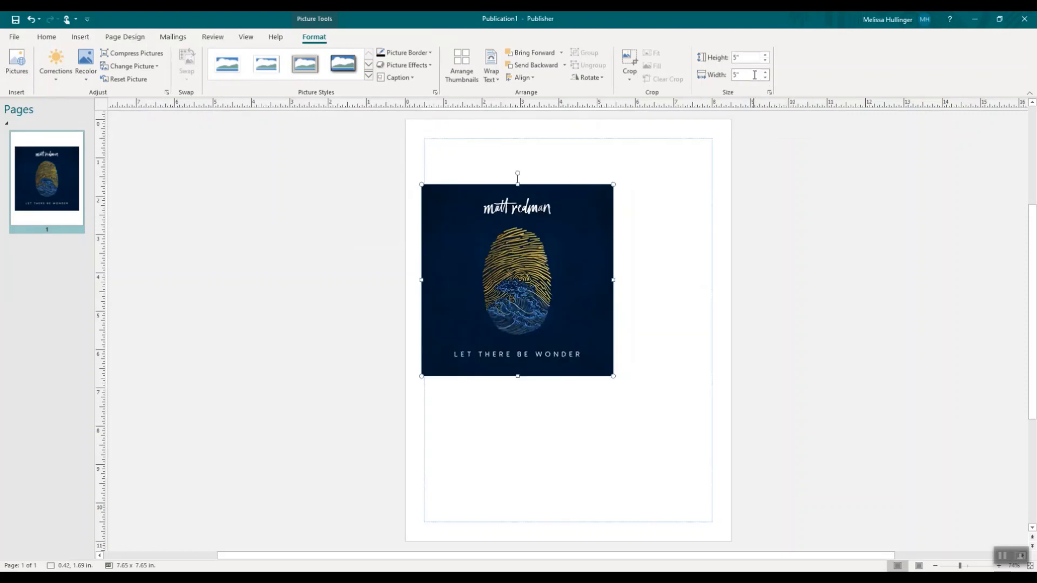
left_click_drag(528, 321, 523, 267)
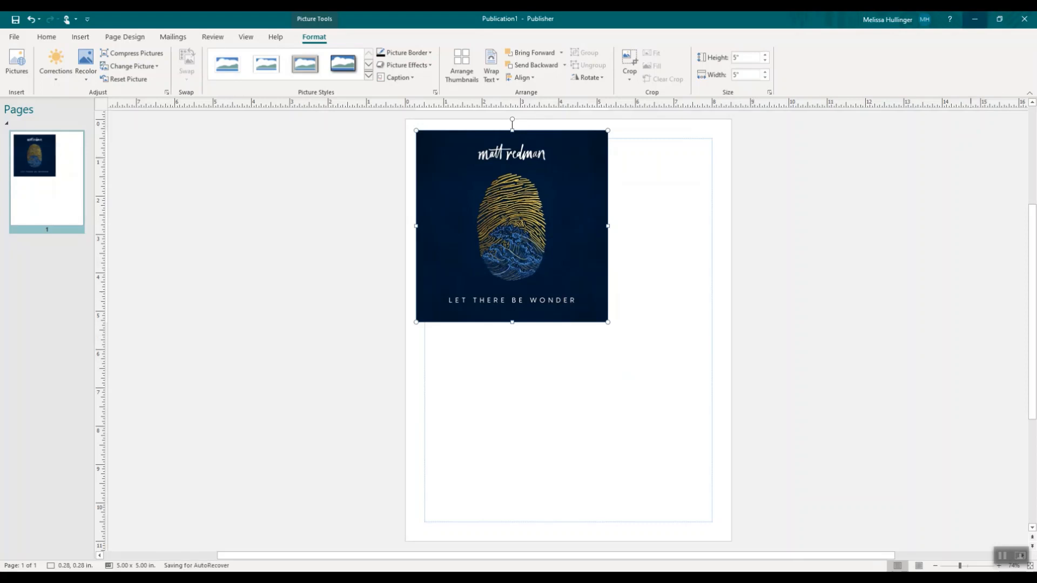
Switch back to Cricut Design Space, upload the M Redman image as a Complex image and continue to background removal
left_click(973, 21)
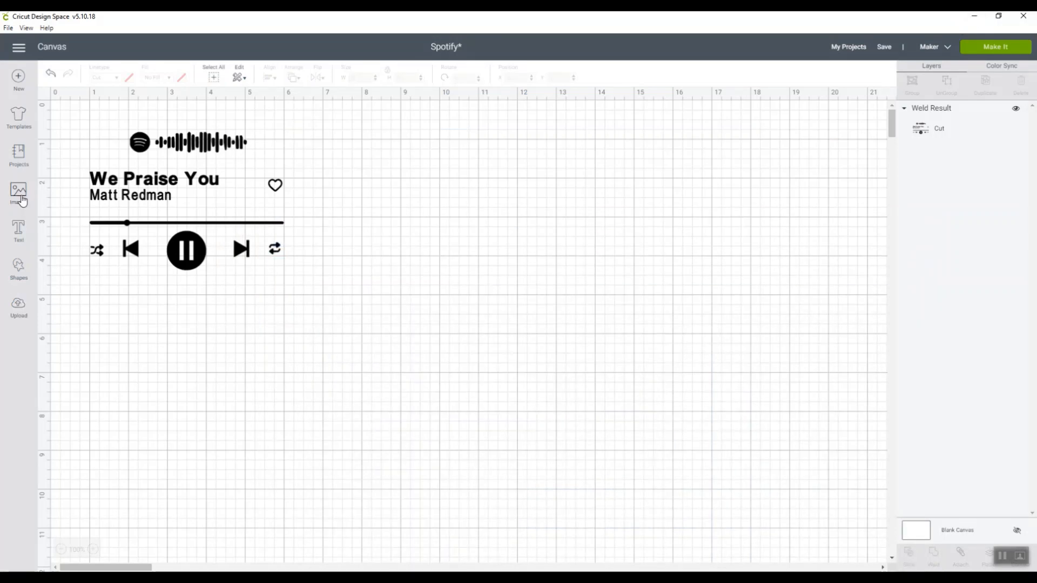
left_click(19, 310)
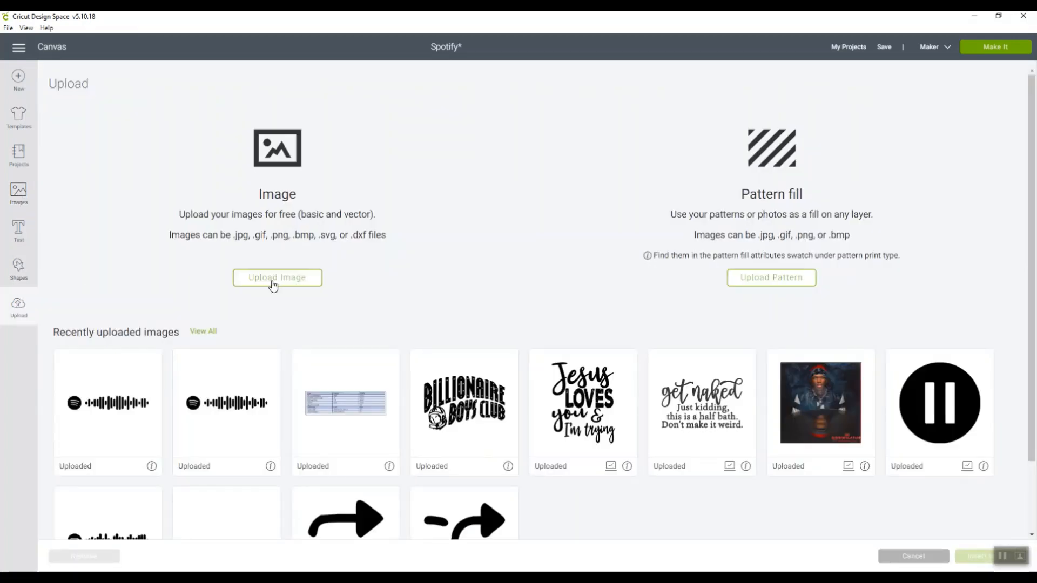
left_click(273, 285)
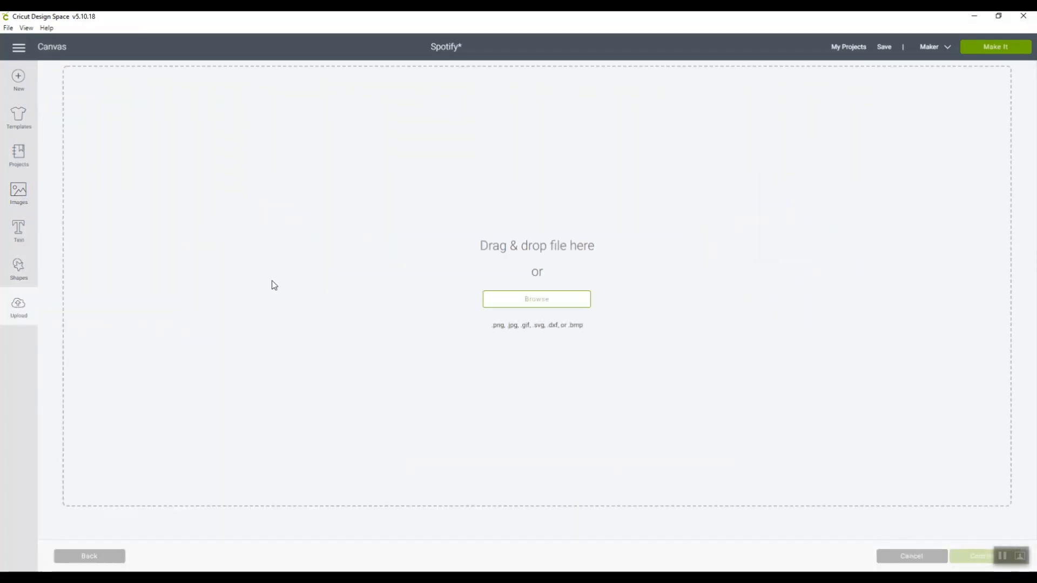
left_click(547, 303)
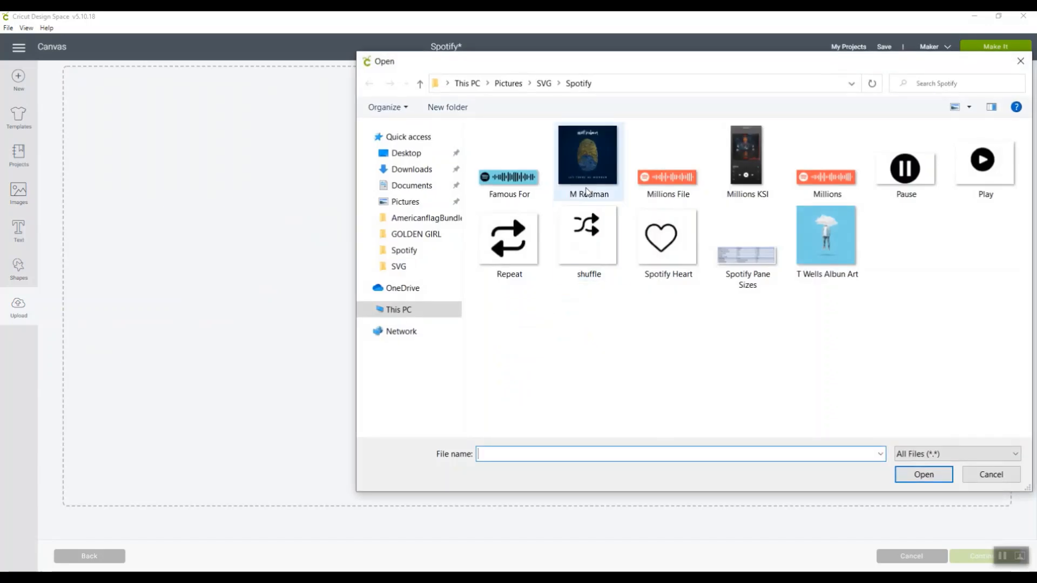
left_click(597, 157)
left_click(924, 478)
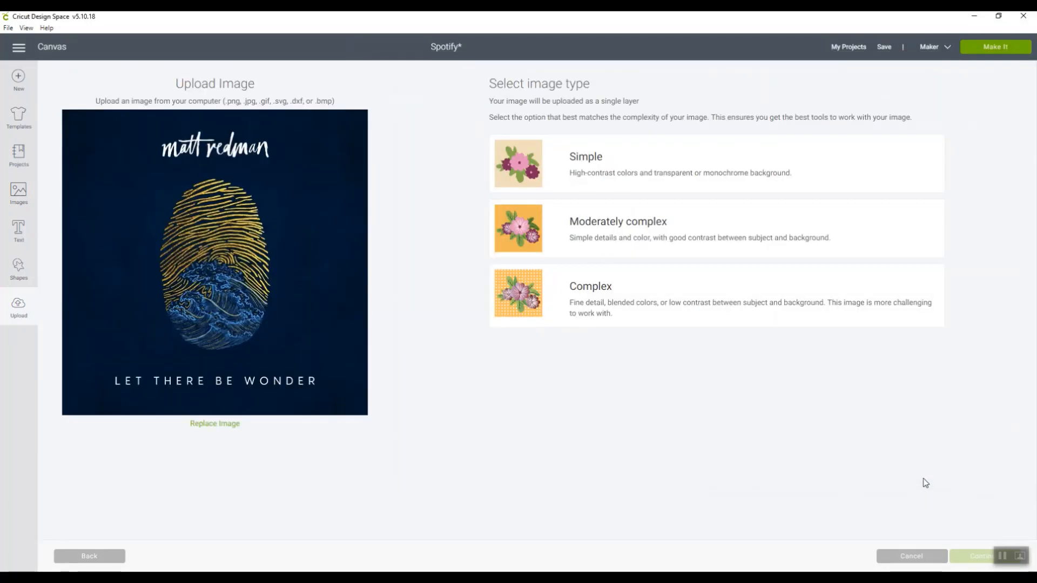
left_click(693, 307)
left_click(962, 557)
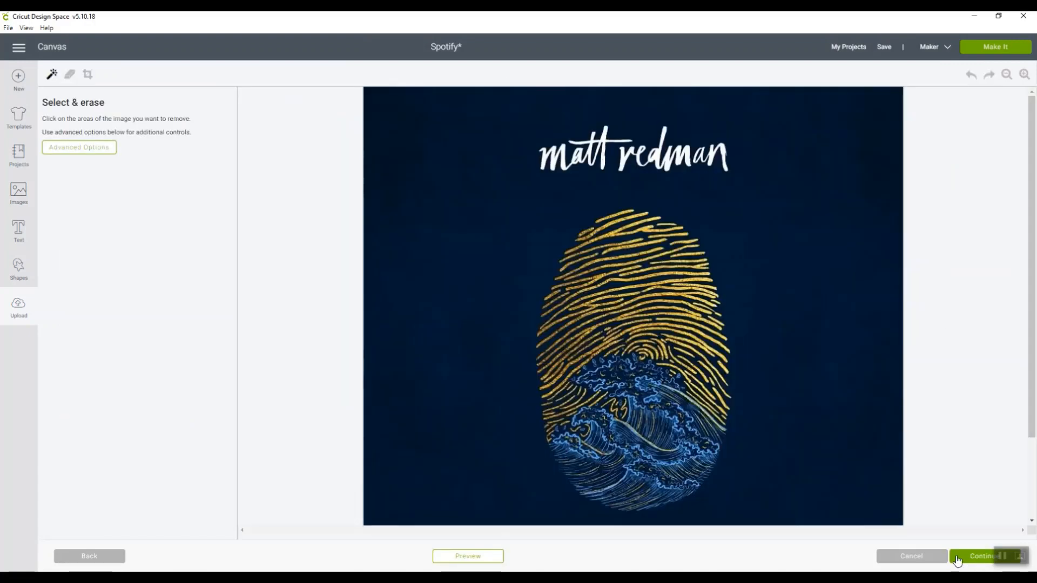
left_click(594, 374)
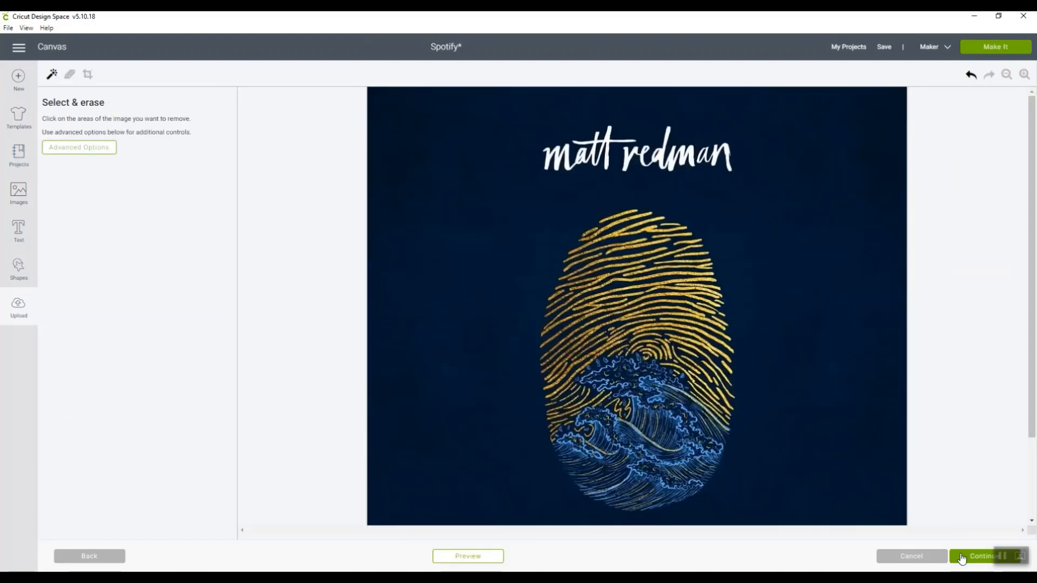
left_click(961, 557)
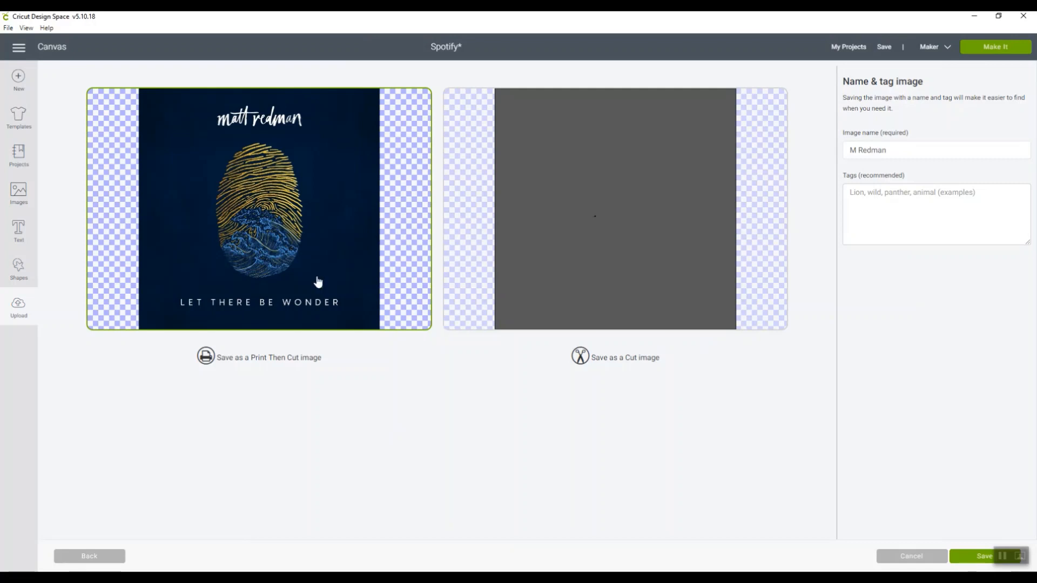
left_click(970, 561)
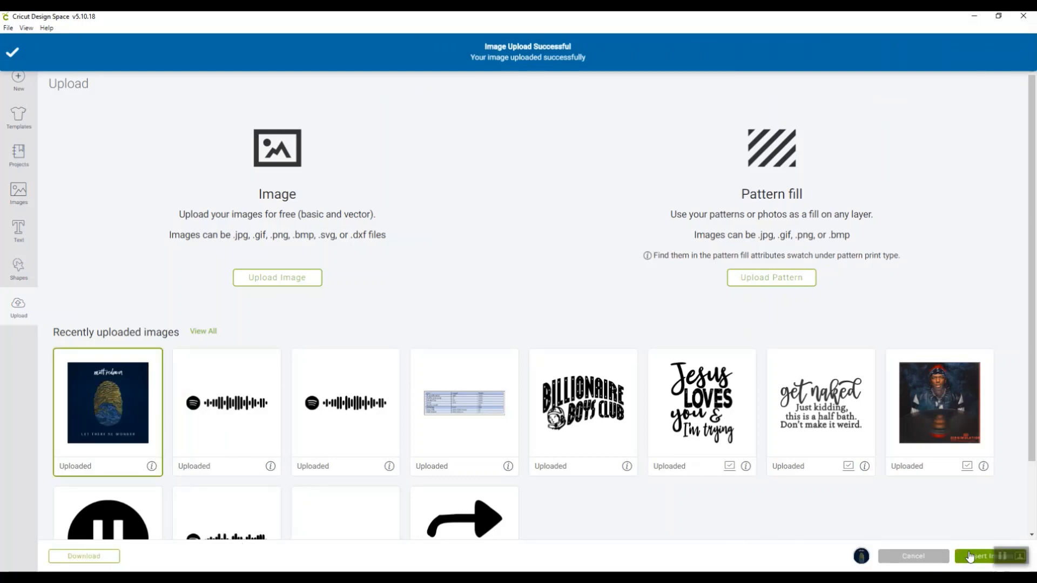
left_click(970, 556)
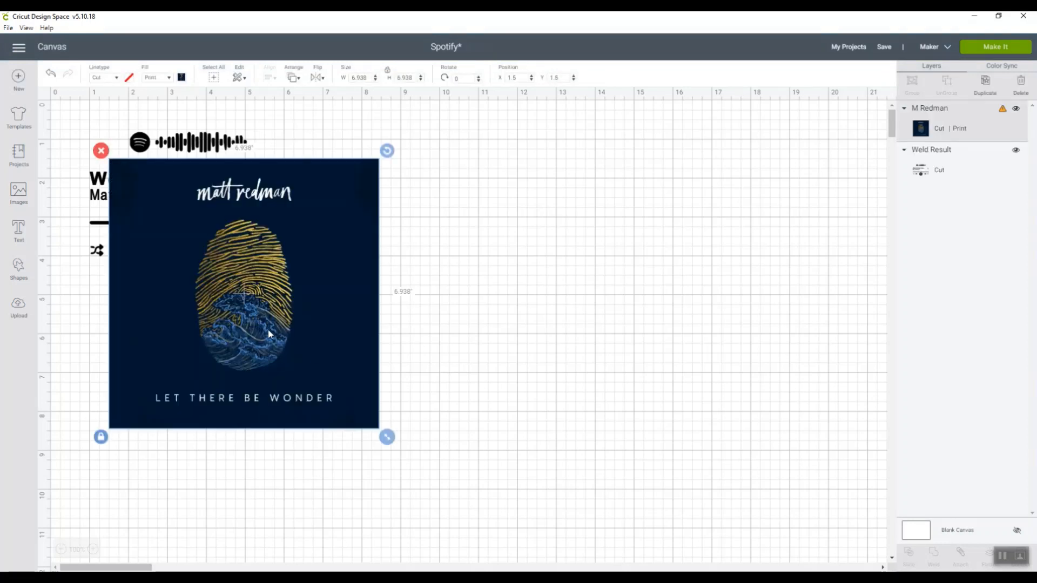
left_click_drag(268, 330, 522, 273)
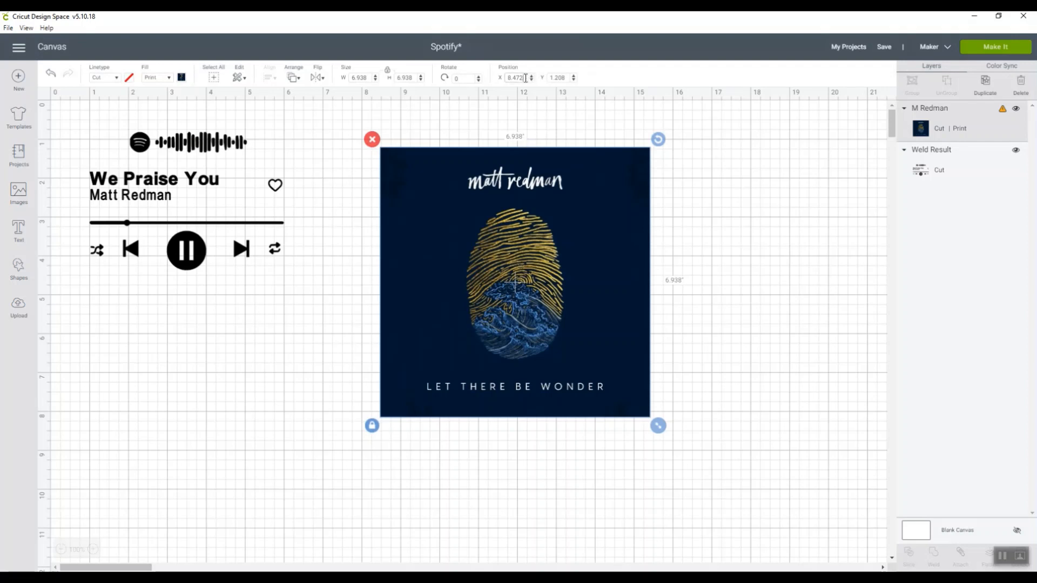
Set the album art's X position to 5
left_click_drag(525, 77, 496, 80)
type("5")
key("Return")
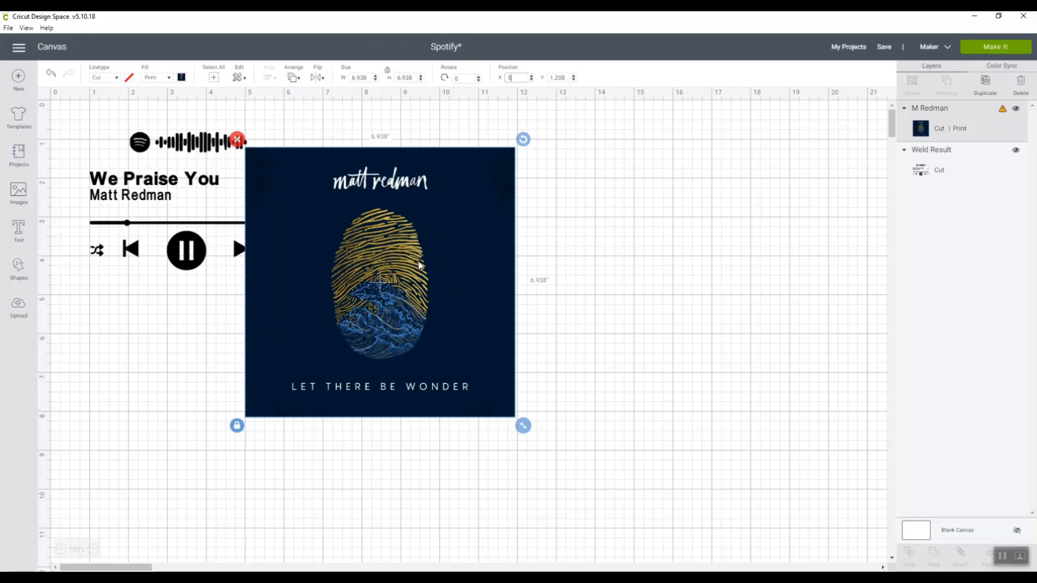
Move the album art beside the player design at about X 7.57, Y 0.21 and set its width to 5 inches with proportions locked
left_click_drag(418, 264, 520, 227)
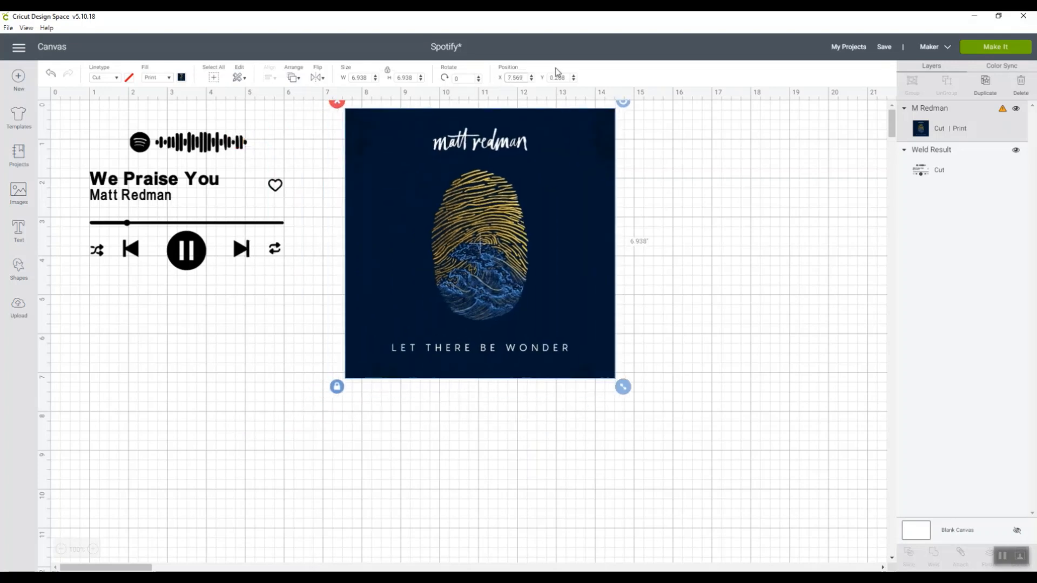
left_click(526, 78)
left_click(346, 79)
type("5")
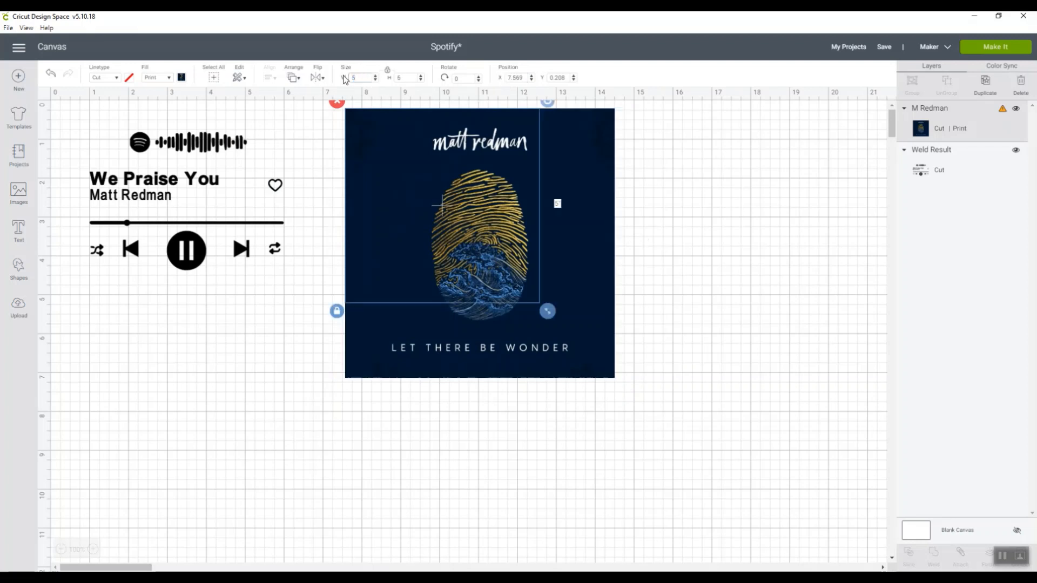
left_click(713, 328)
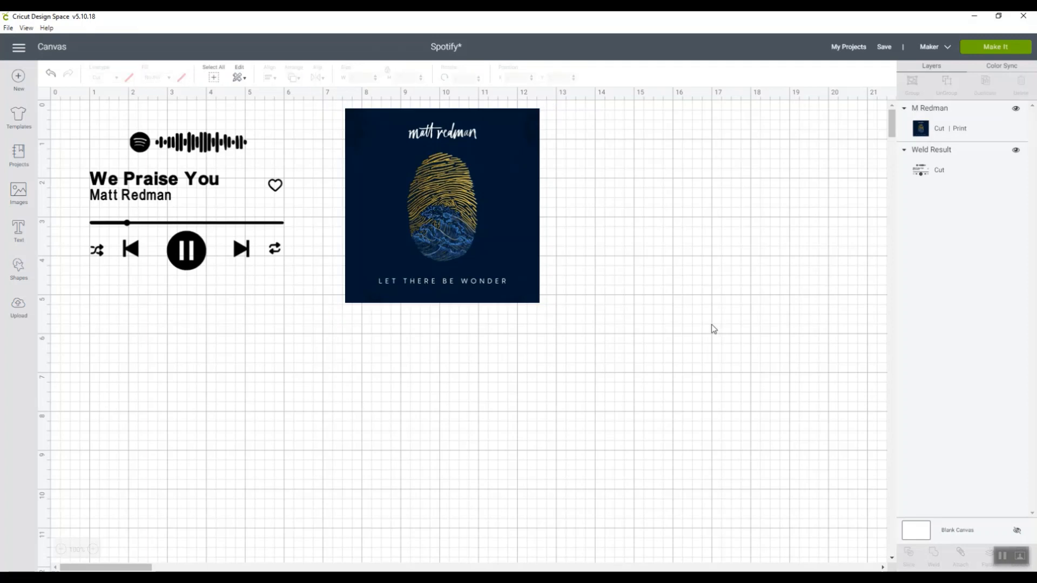